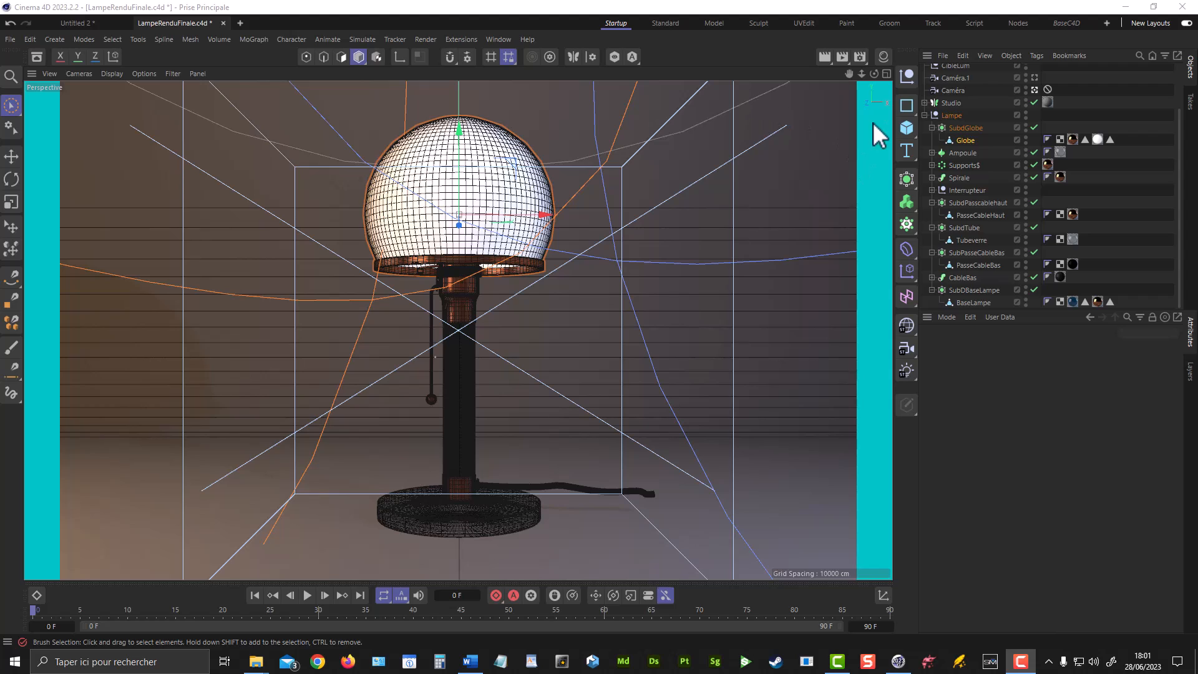
Review the render settings: the available renderers and the Output, Save and Options pages
click(858, 57)
drag(885, 48, 492, 43)
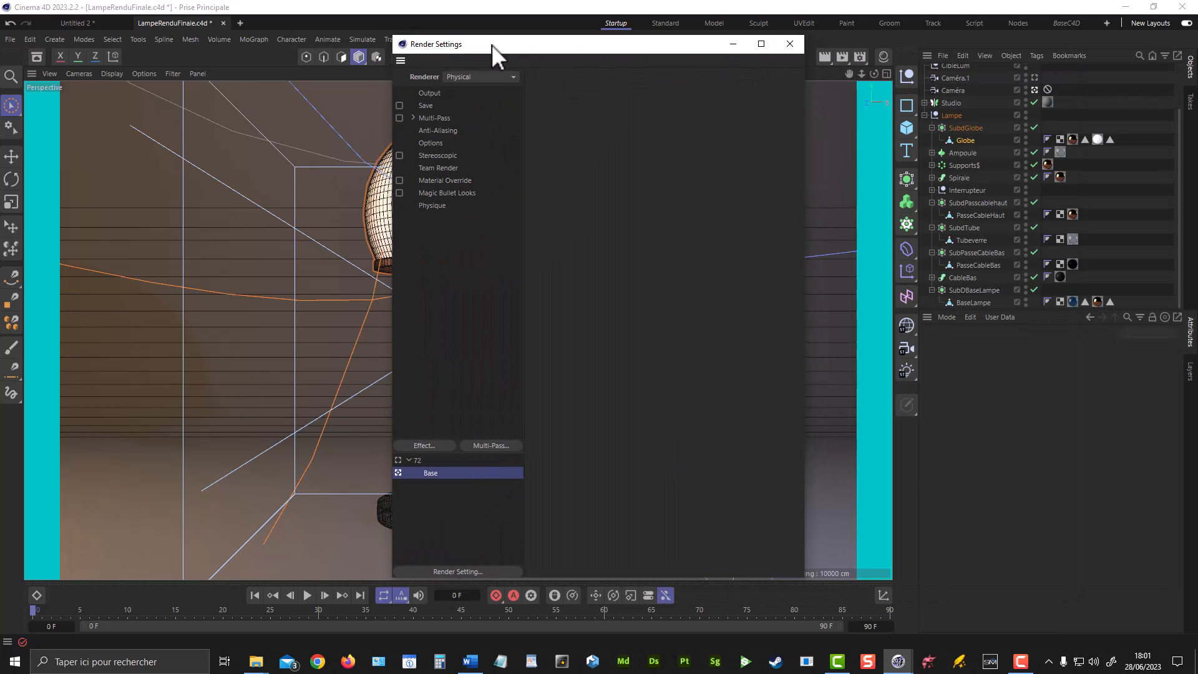
click(481, 77)
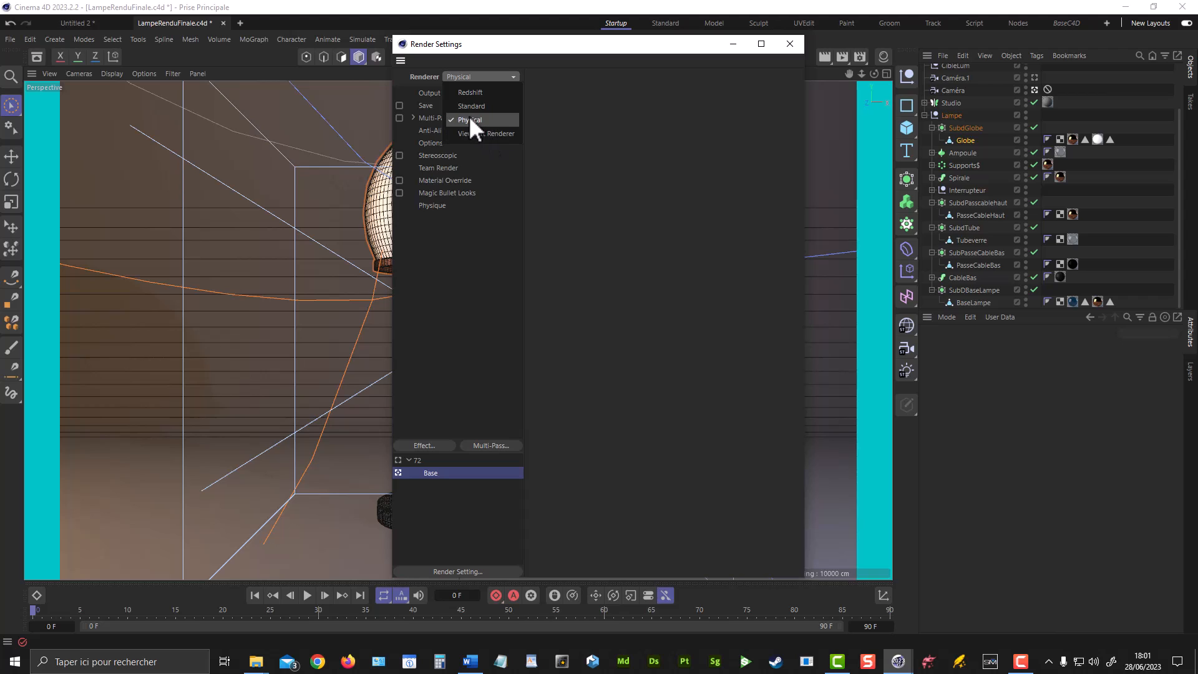
click(474, 75)
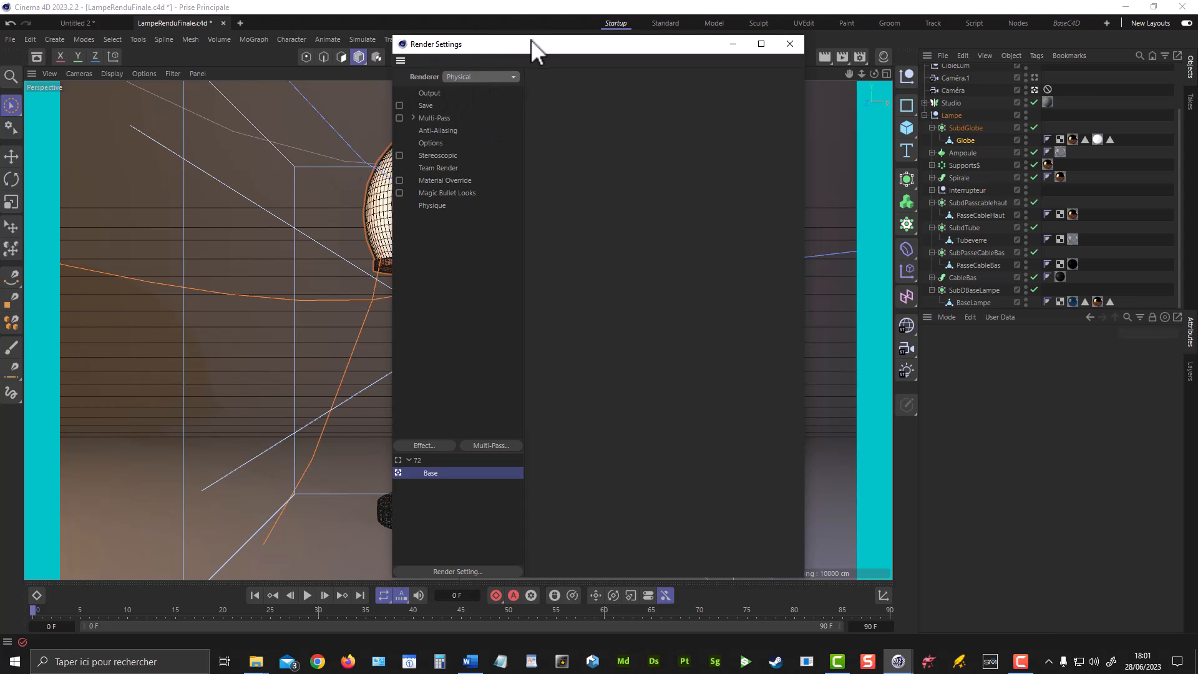
mouse_move(543, 48)
mouse_down()
mouse_move(554, 59)
mouse_move(554, 43)
mouse_up()
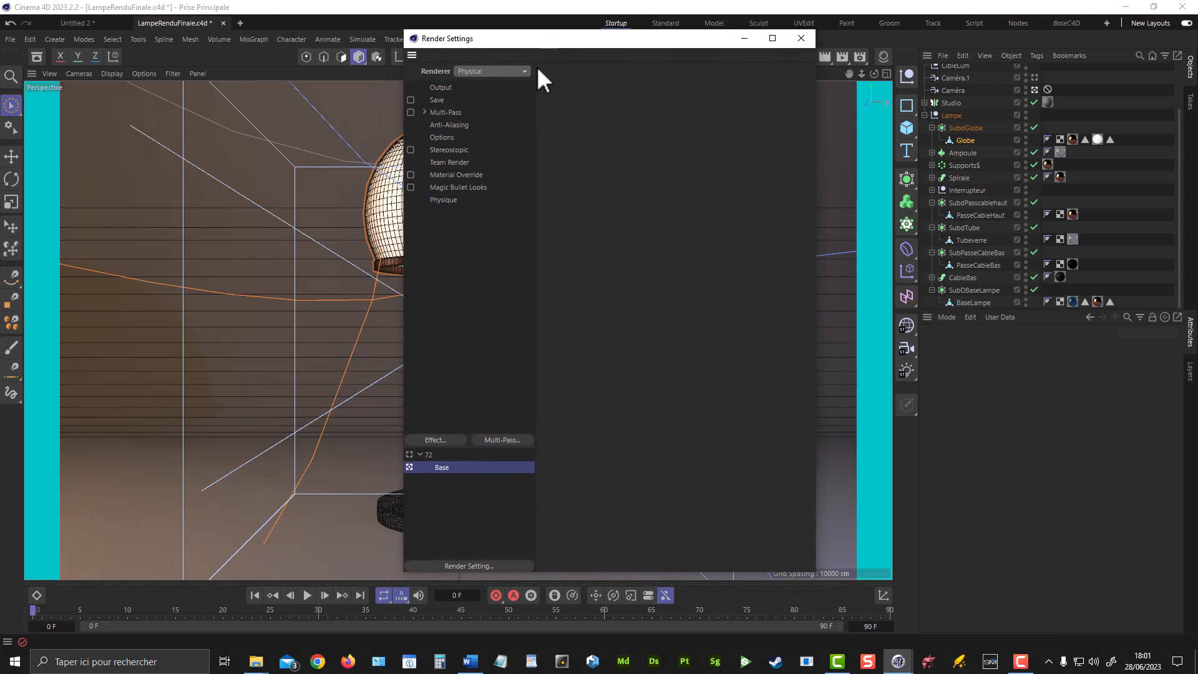
click(444, 88)
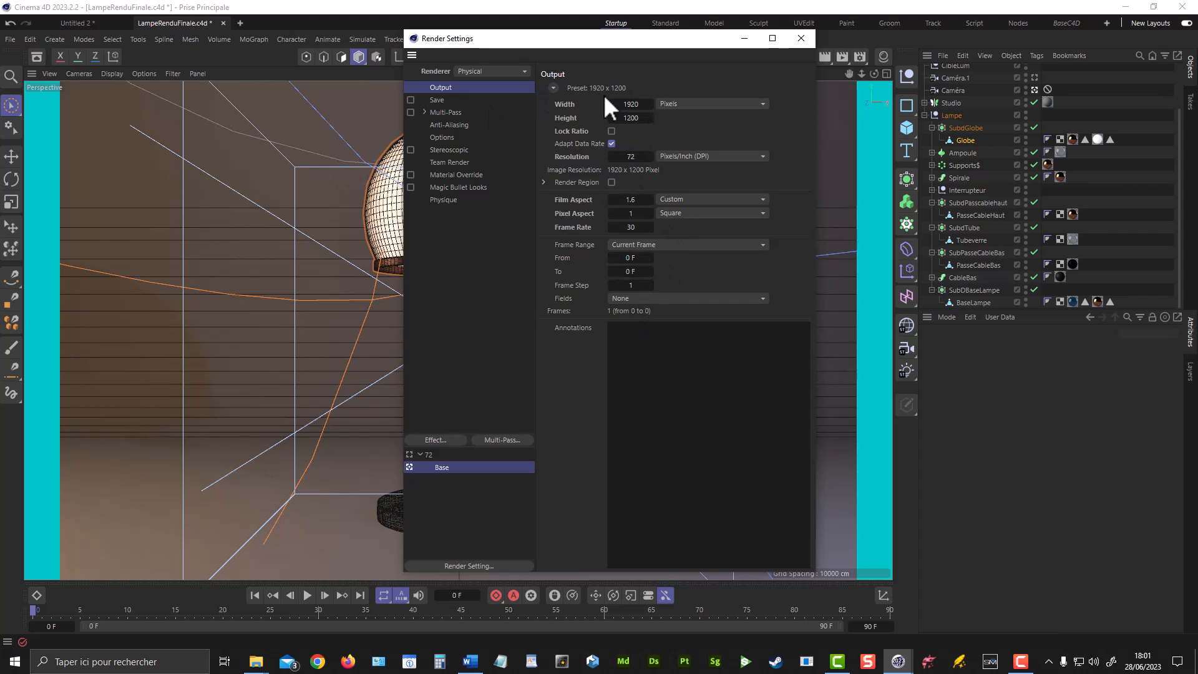
drag(635, 40, 632, 45)
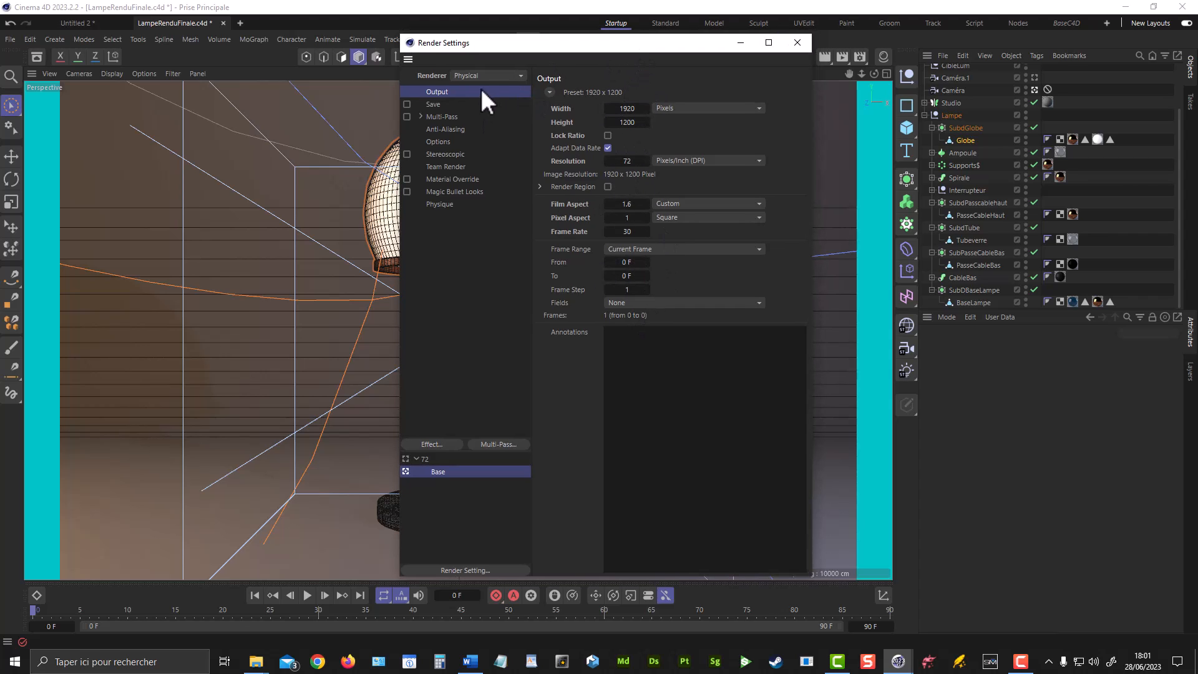
click(438, 104)
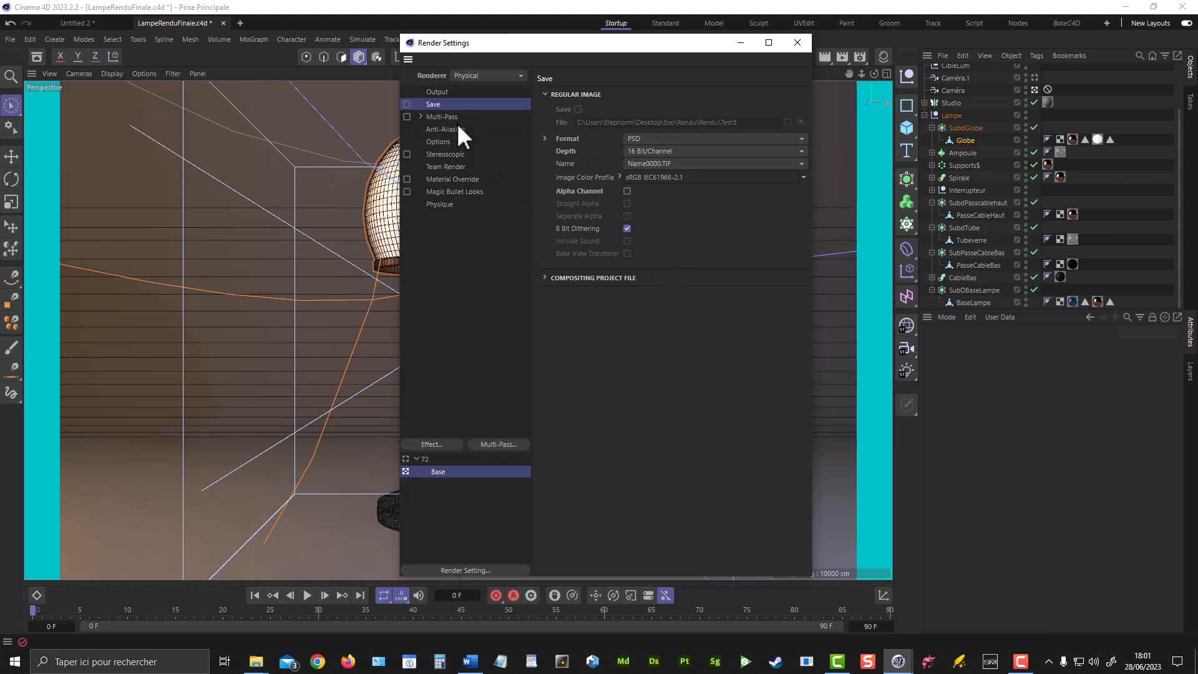
mouse_move(642, 47)
mouse_down()
mouse_move(623, 59)
mouse_move(627, 123)
mouse_move(627, 58)
mouse_up()
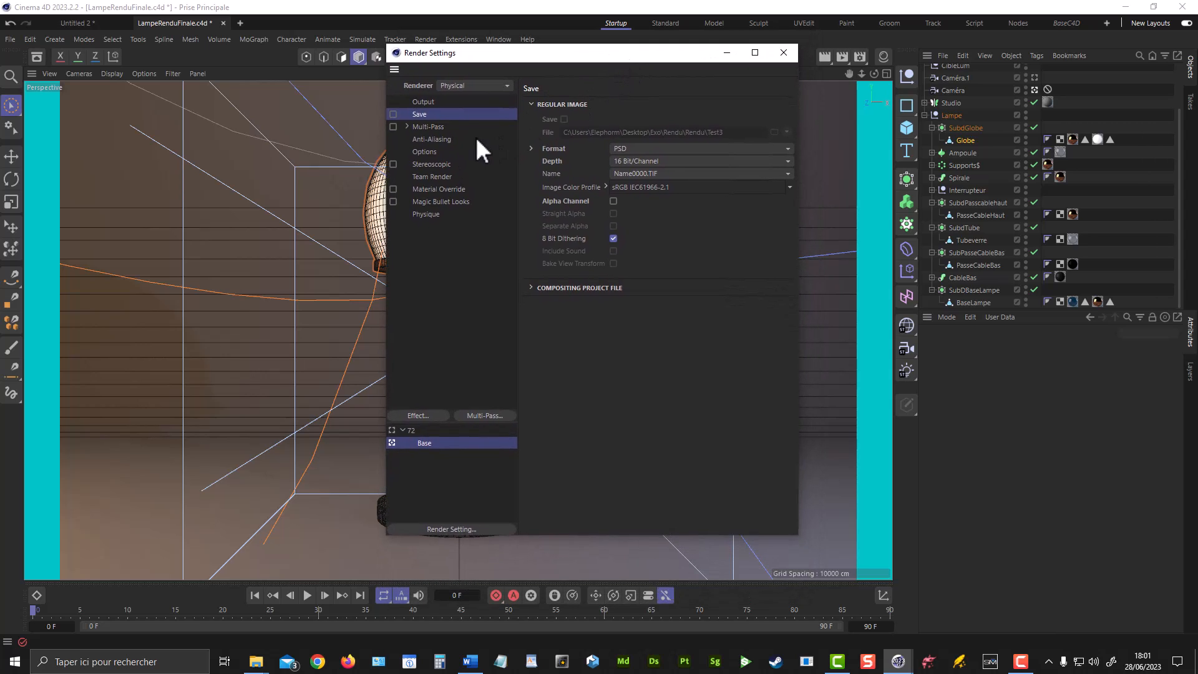
click(430, 152)
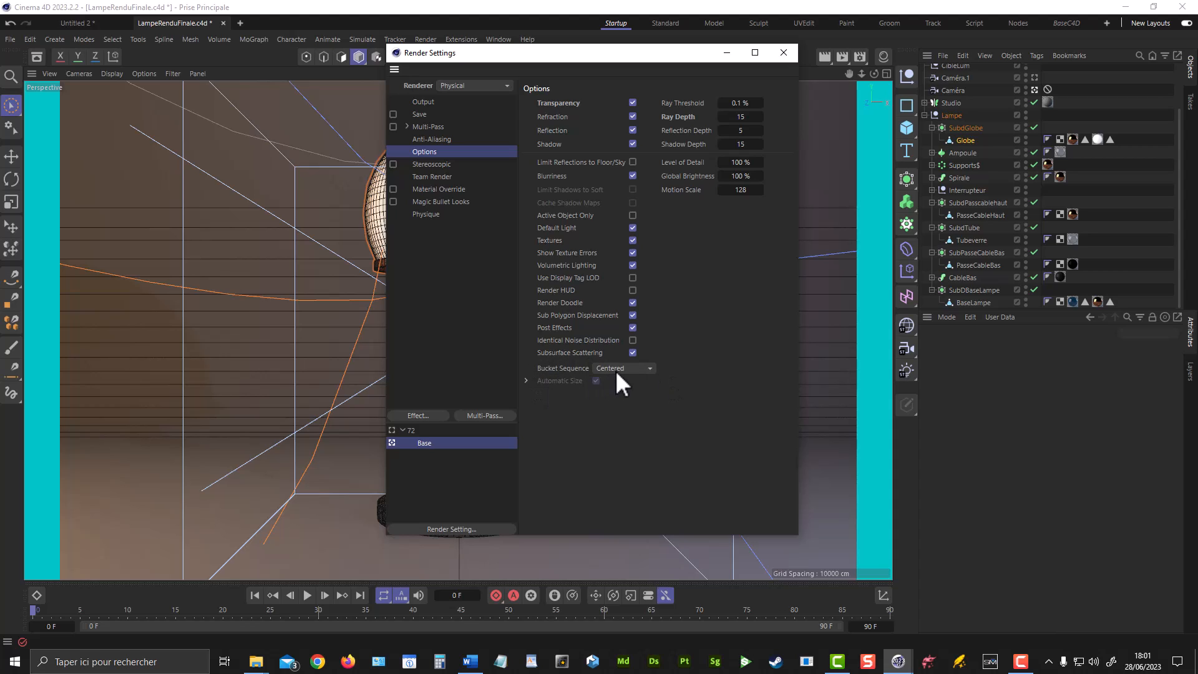
click(781, 55)
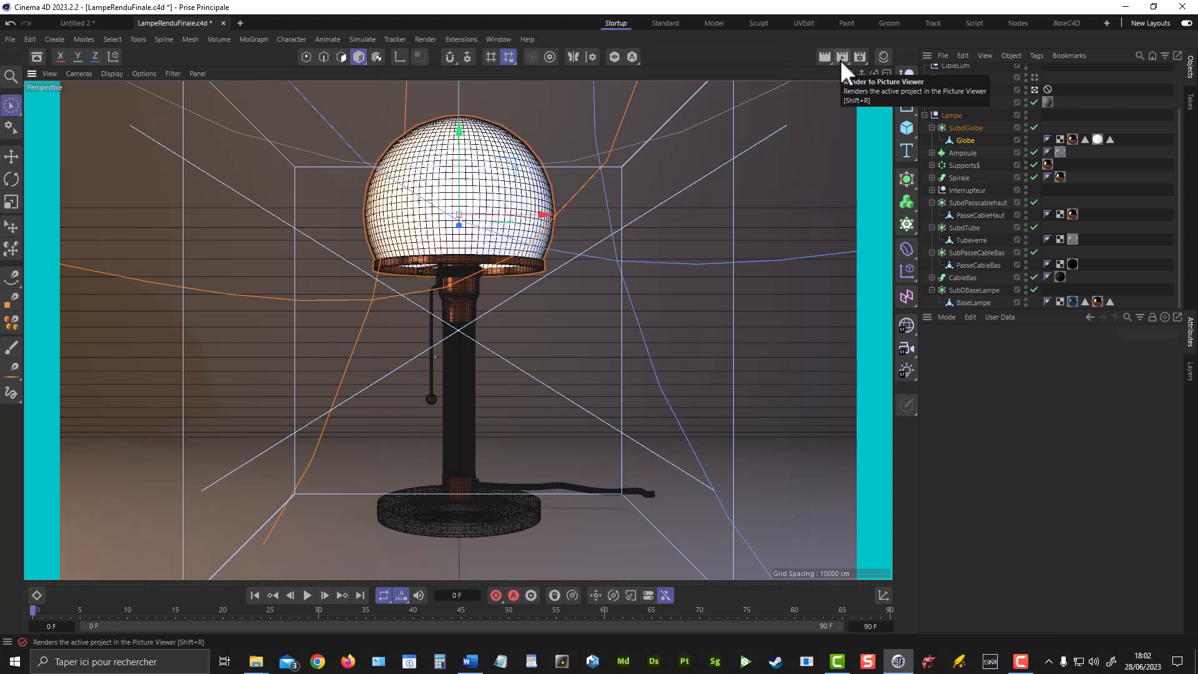
Run a test render of the lamp in the Picture Viewer, stop it partway and close the viewer
click(841, 57)
drag(602, 50, 505, 31)
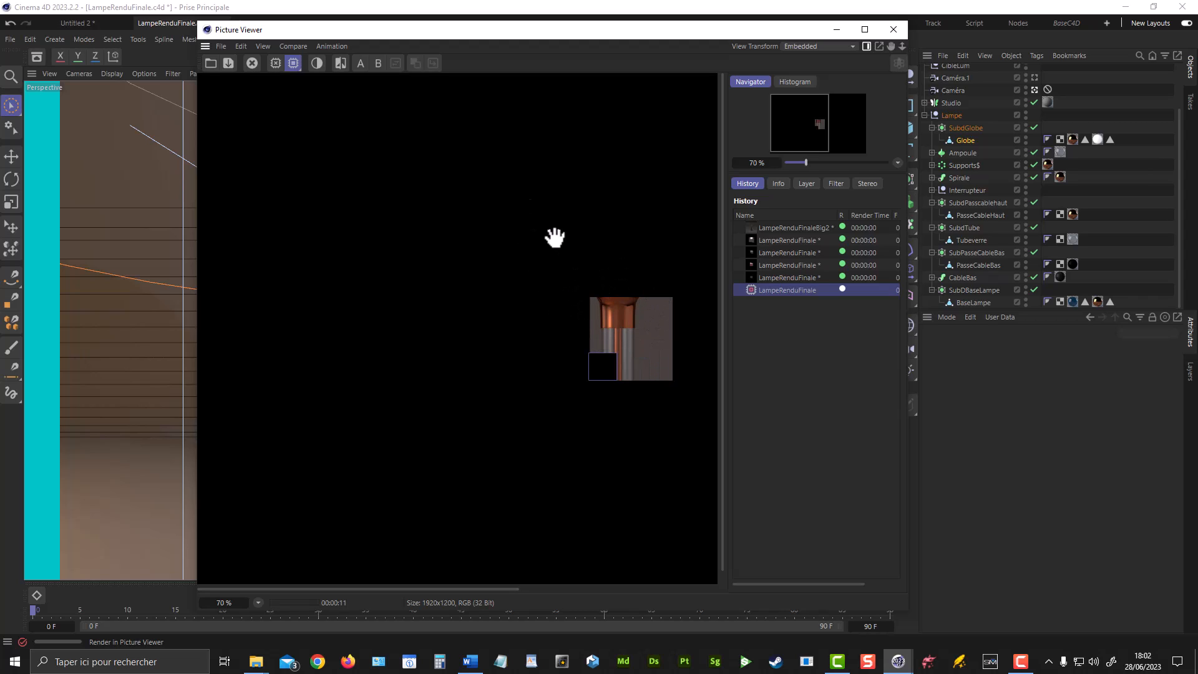
click(252, 63)
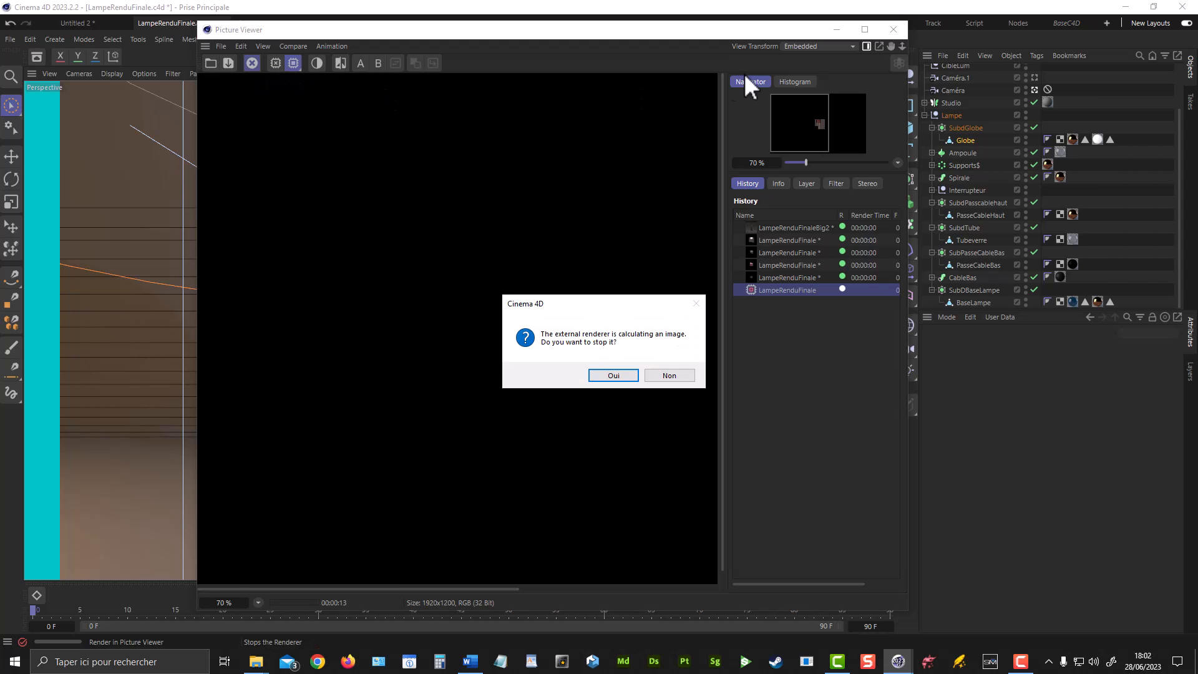
click(626, 377)
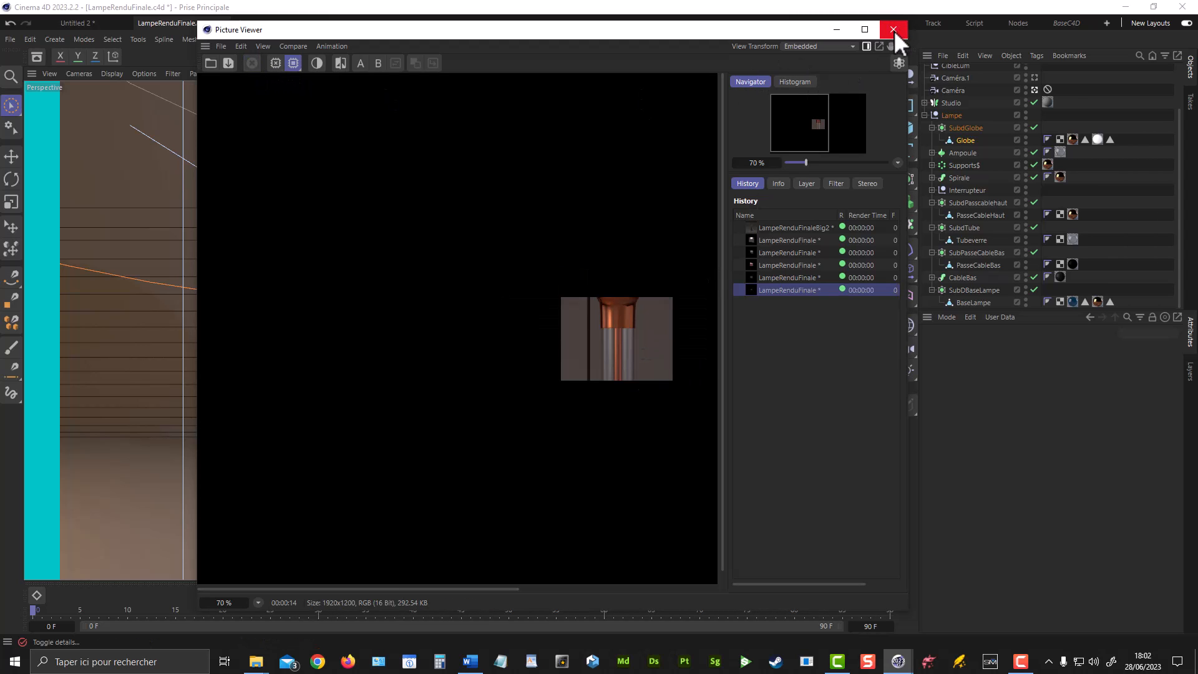
click(894, 30)
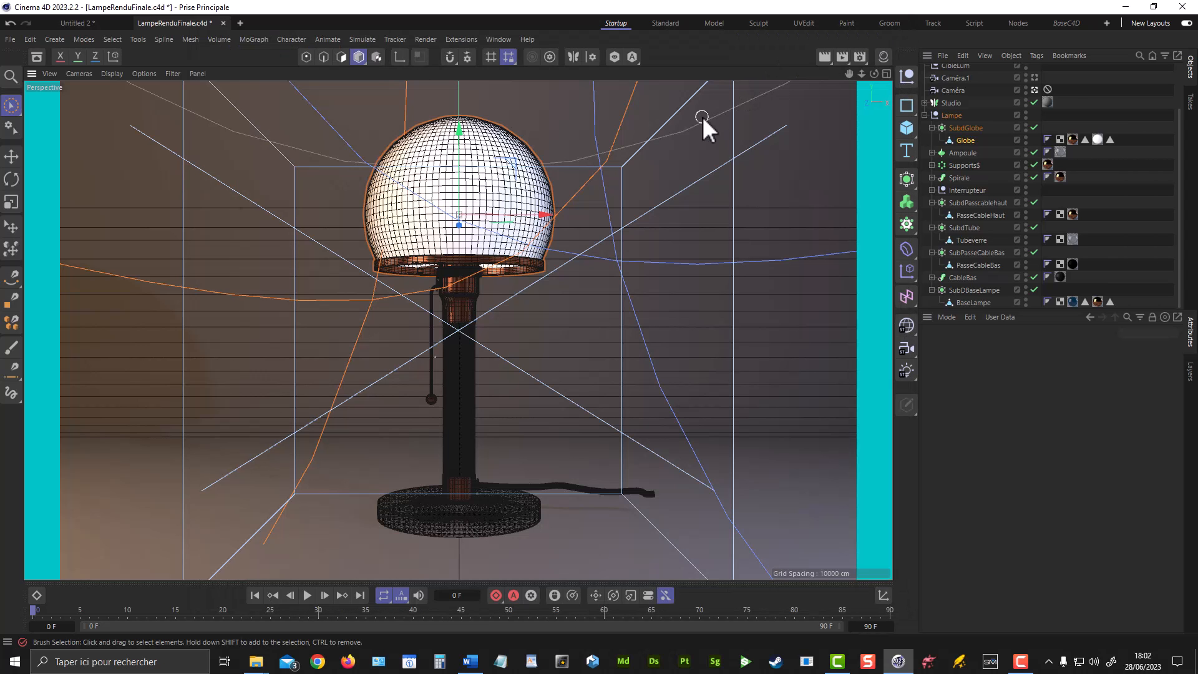
Set the render's Bucket Sequence option to Top to Bottom and close the render settings
click(859, 57)
drag(897, 49, 620, 66)
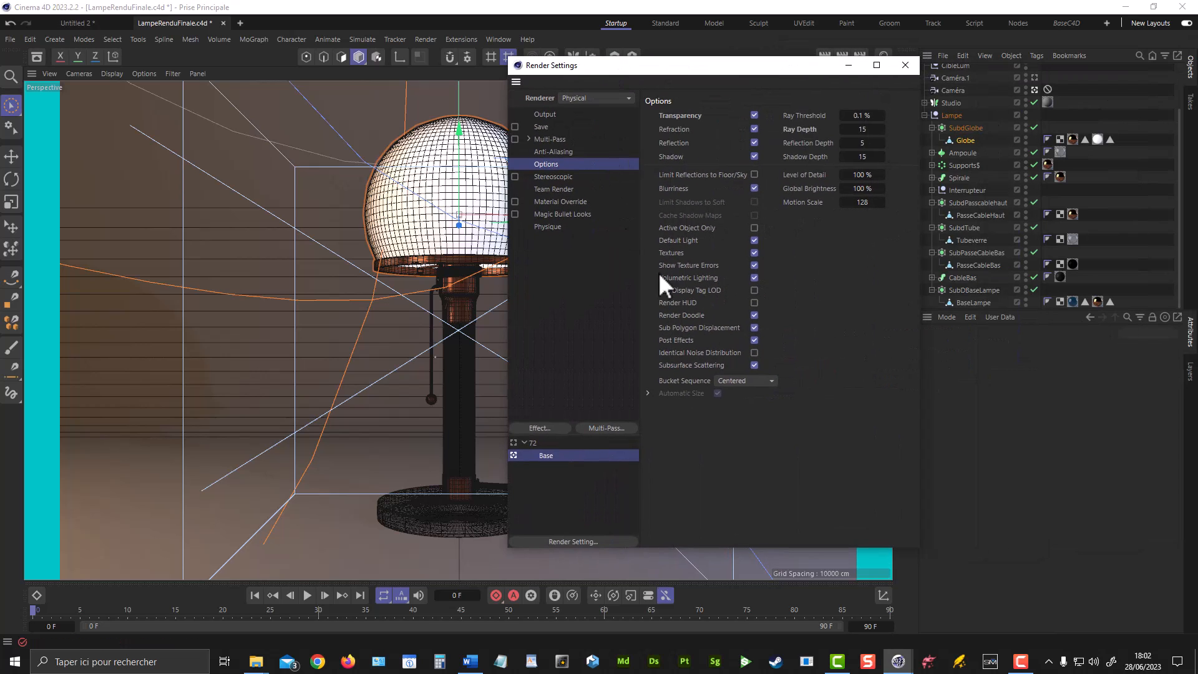
click(740, 380)
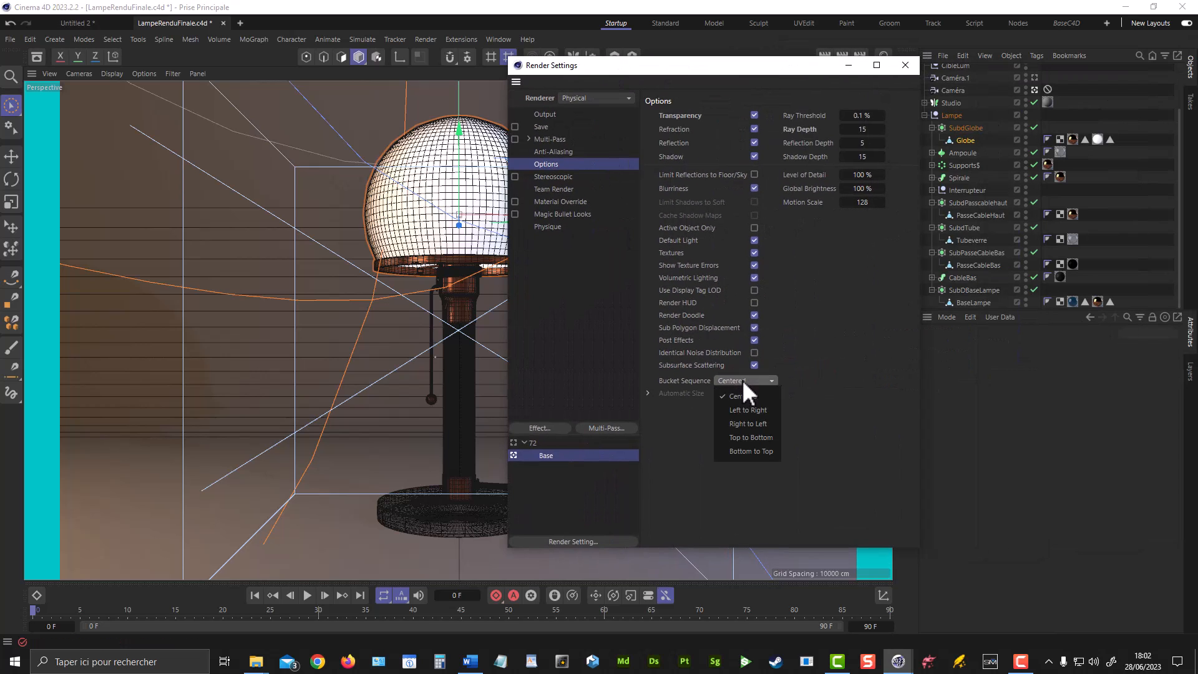
click(757, 435)
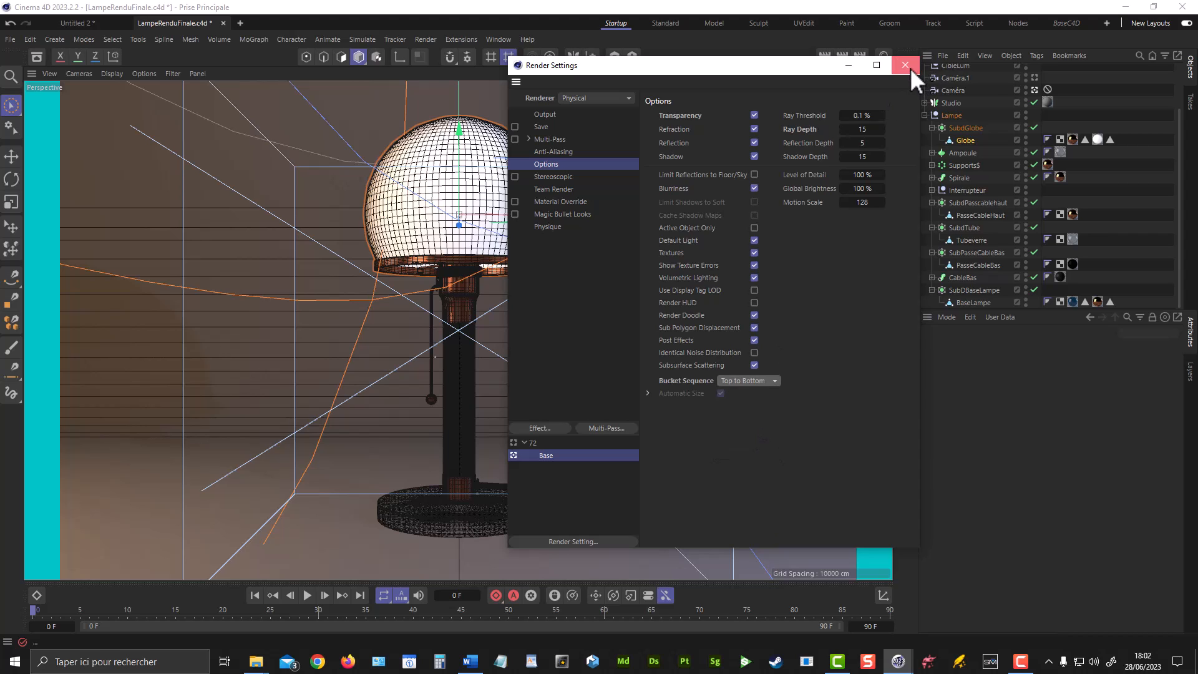
click(910, 67)
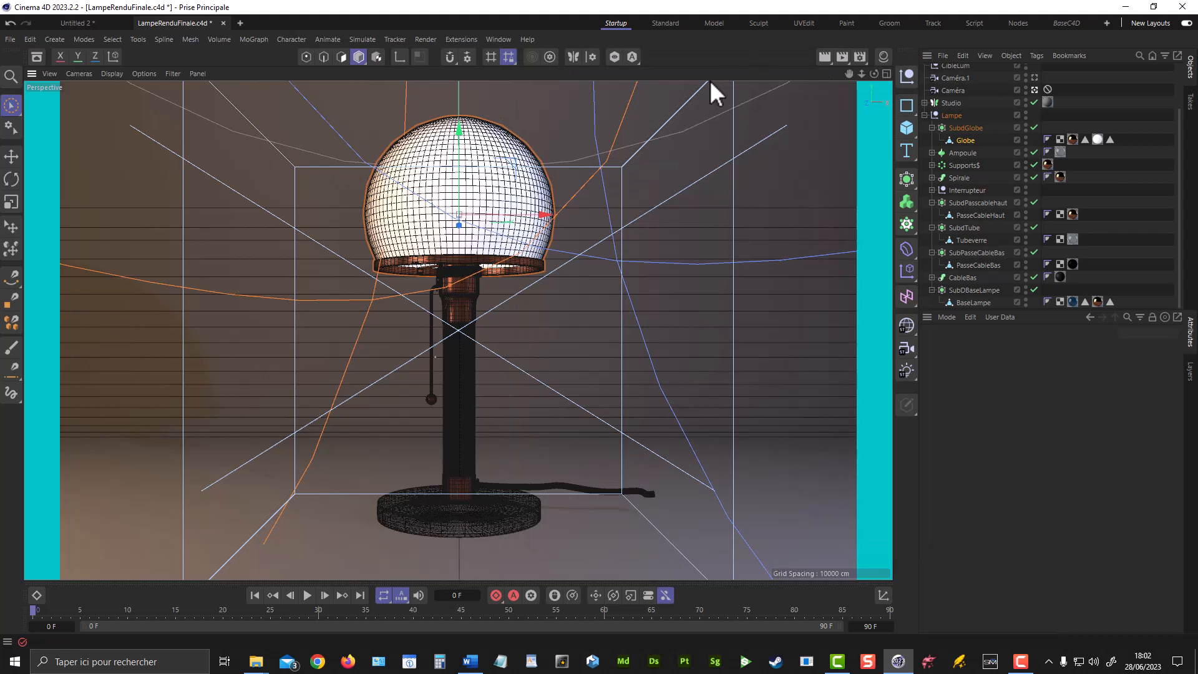
Render the lamp to the Picture Viewer with the new bucket order and stop the calculation partway
click(839, 57)
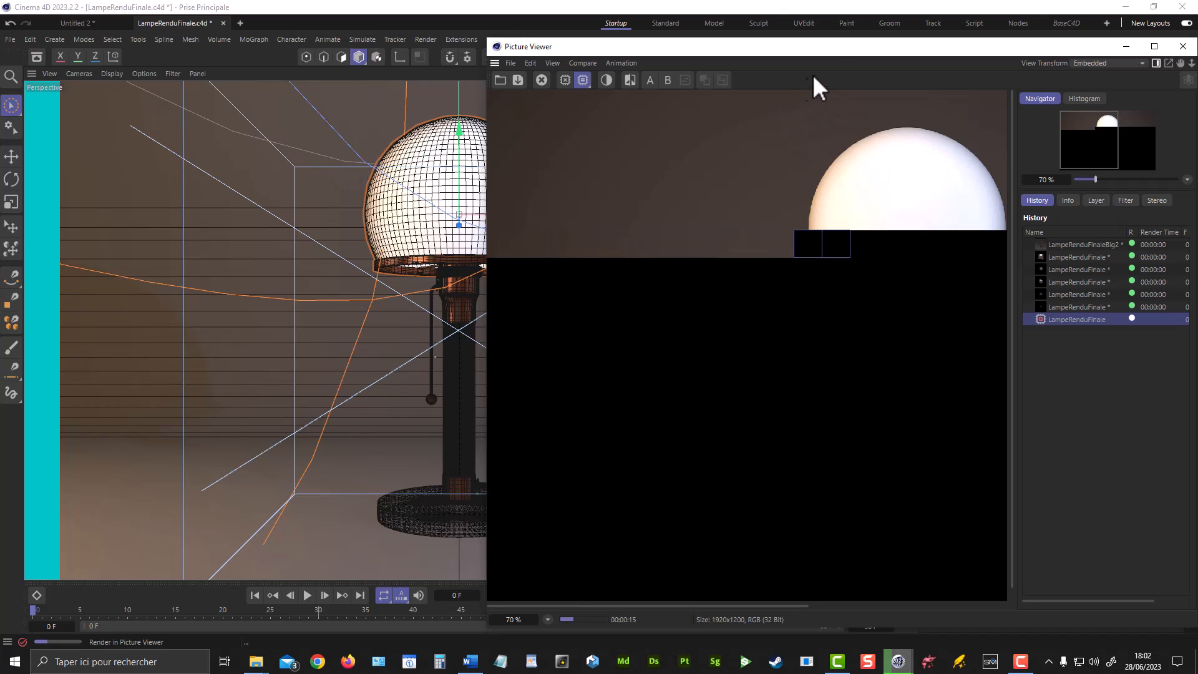
drag(831, 46, 667, 48)
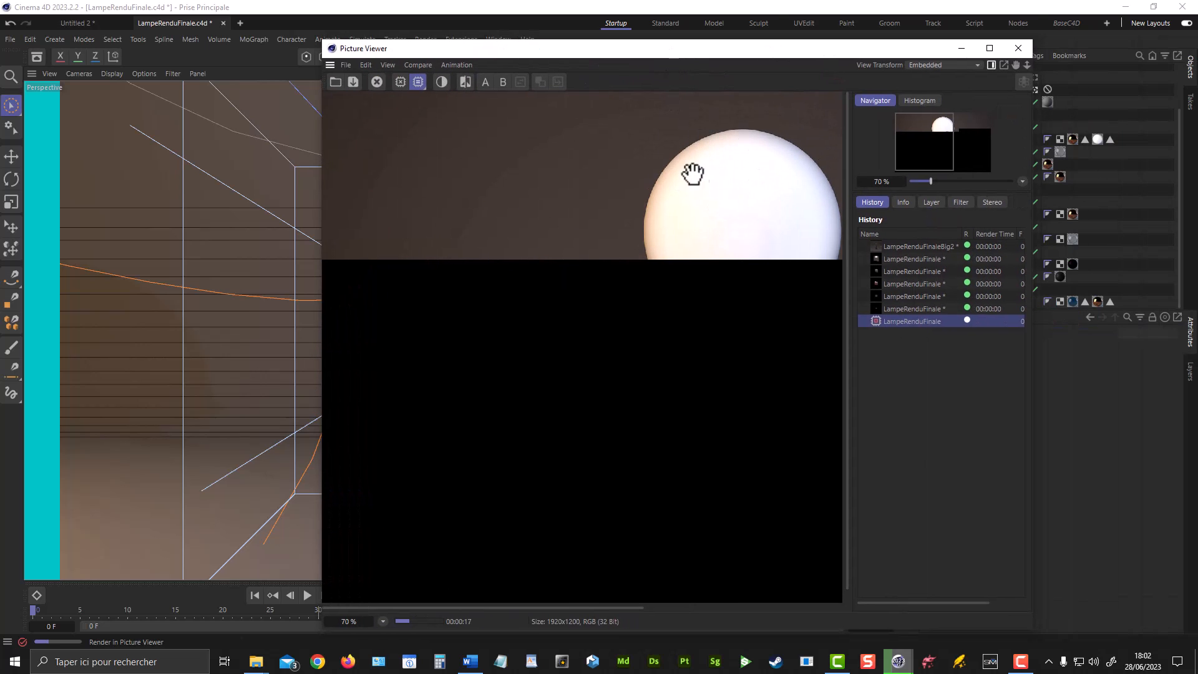
click(377, 83)
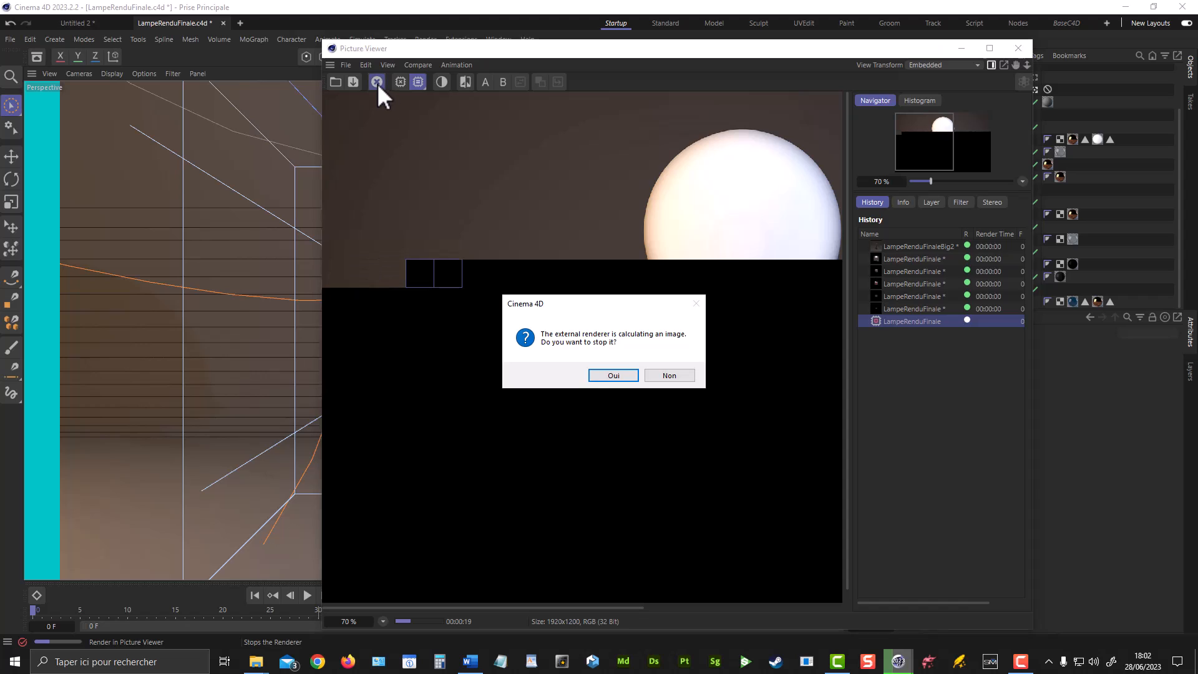
click(613, 375)
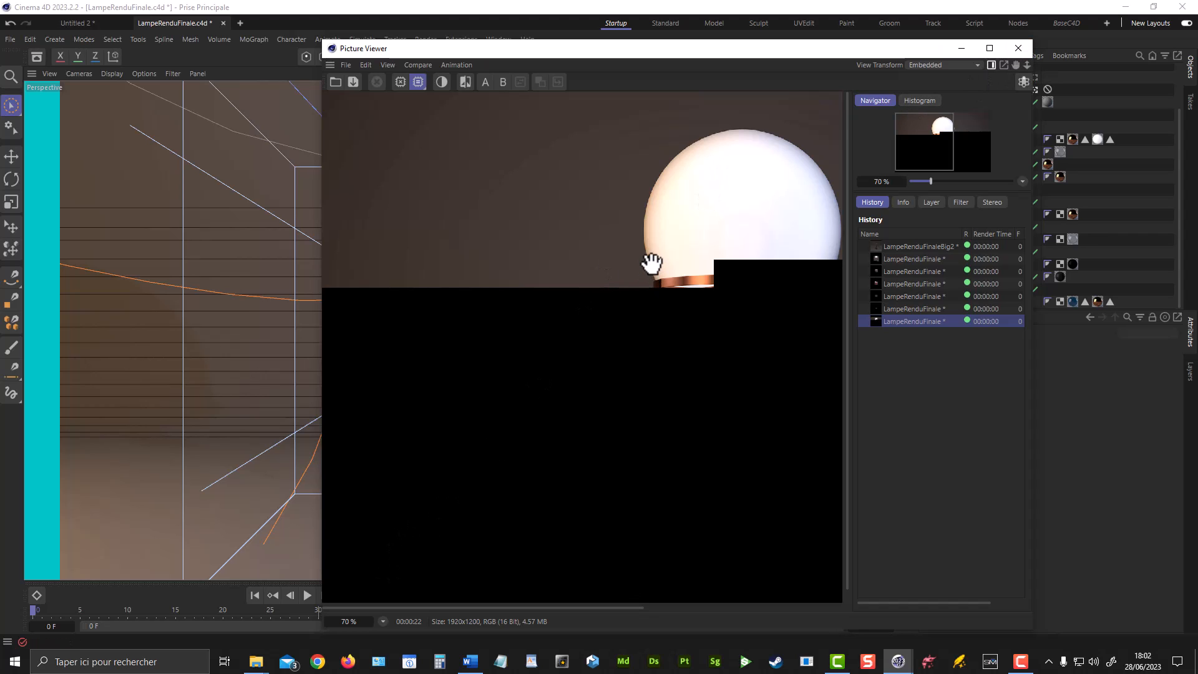
Inspect the partially rendered globe at 100 % zoom, then close the Picture Viewer
click(355, 622)
text(100)
key(Return)
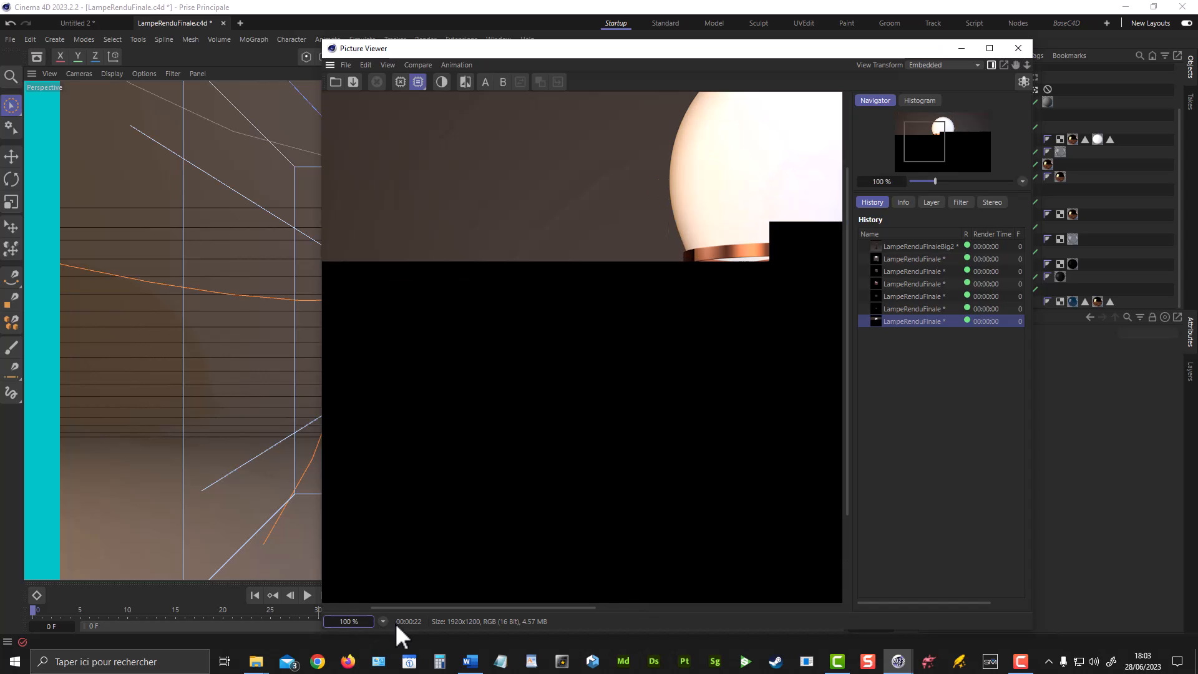
drag(745, 235, 612, 344)
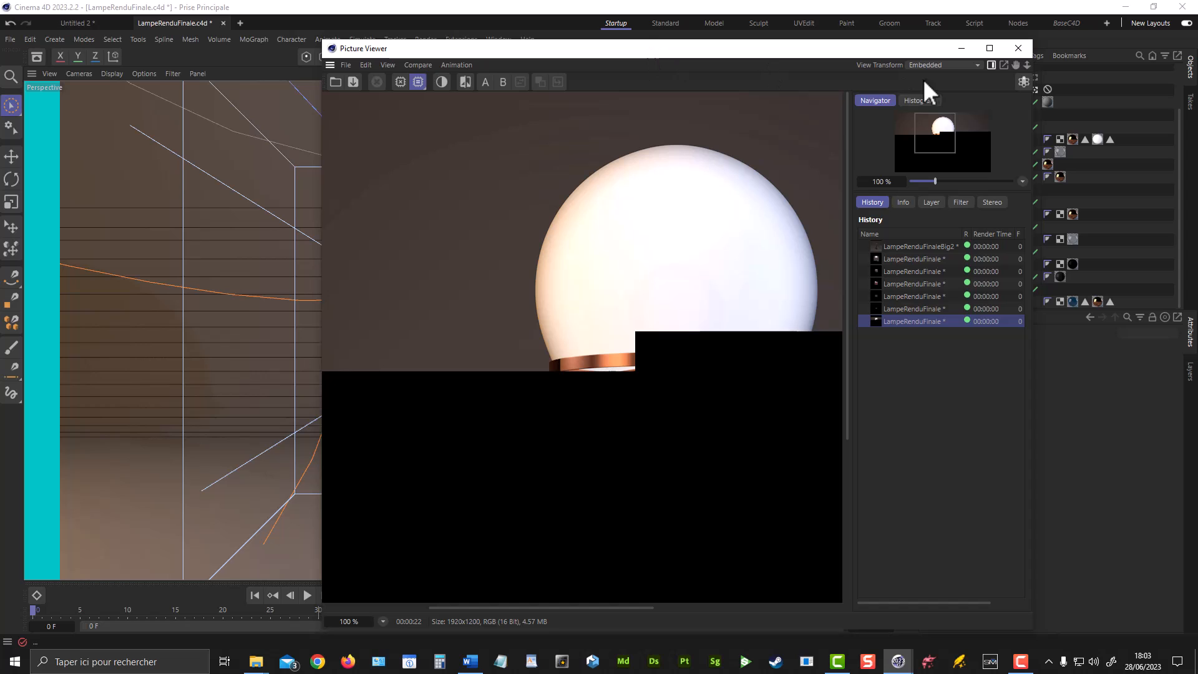
click(1021, 51)
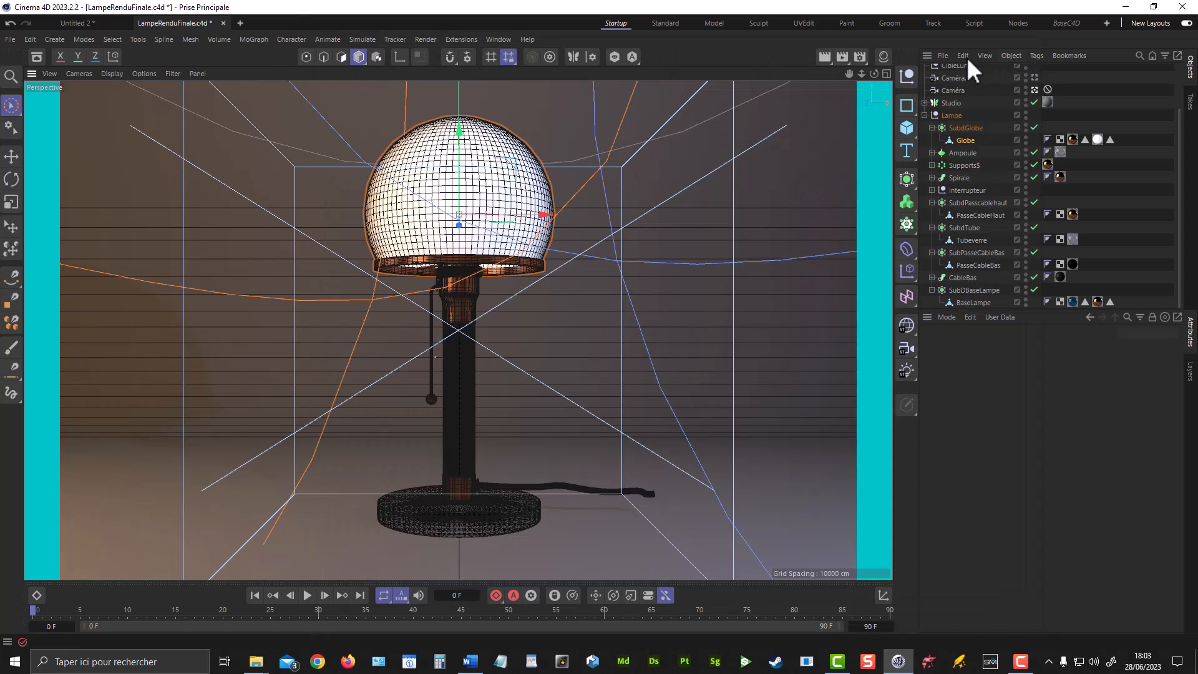
Change the render output size to the 1280 x 1024 screen preset and close the render settings
click(859, 60)
drag(930, 51, 527, 69)
click(422, 119)
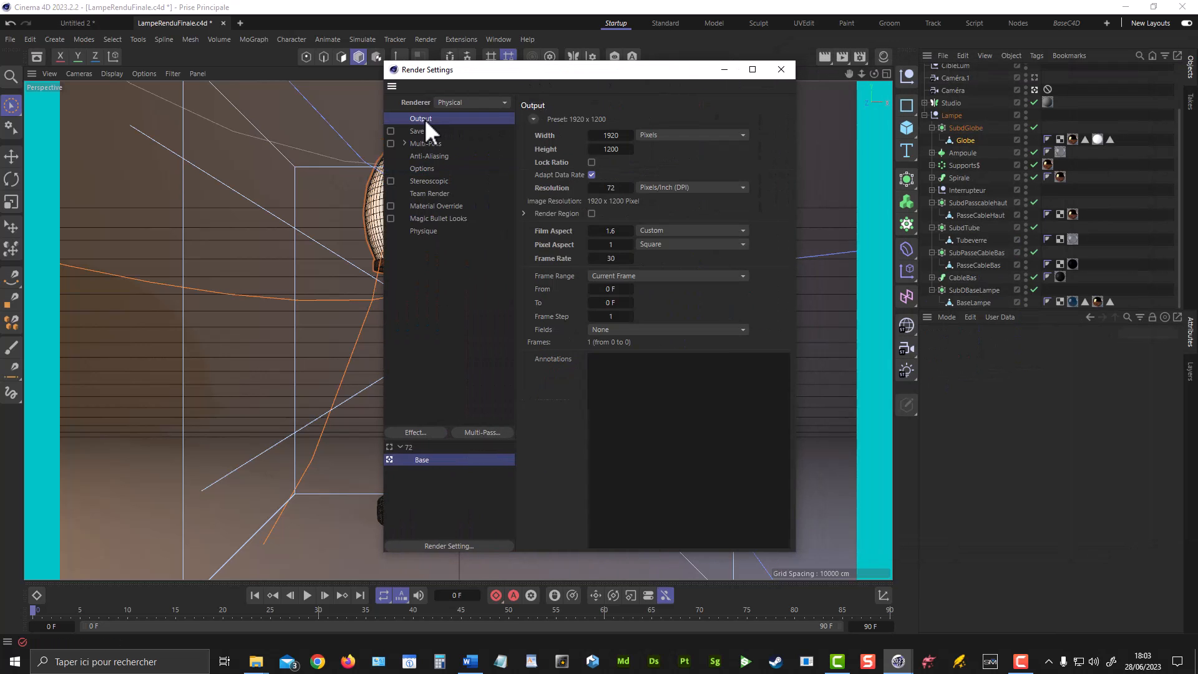
click(533, 119)
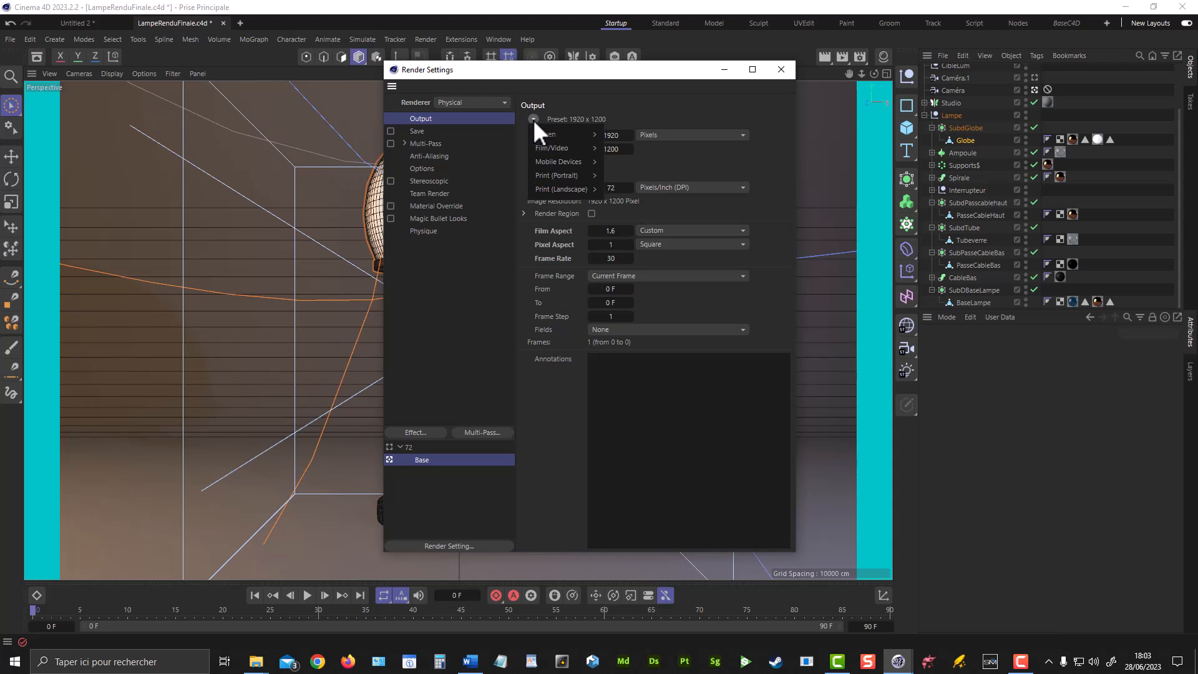
mouse_move(539, 135)
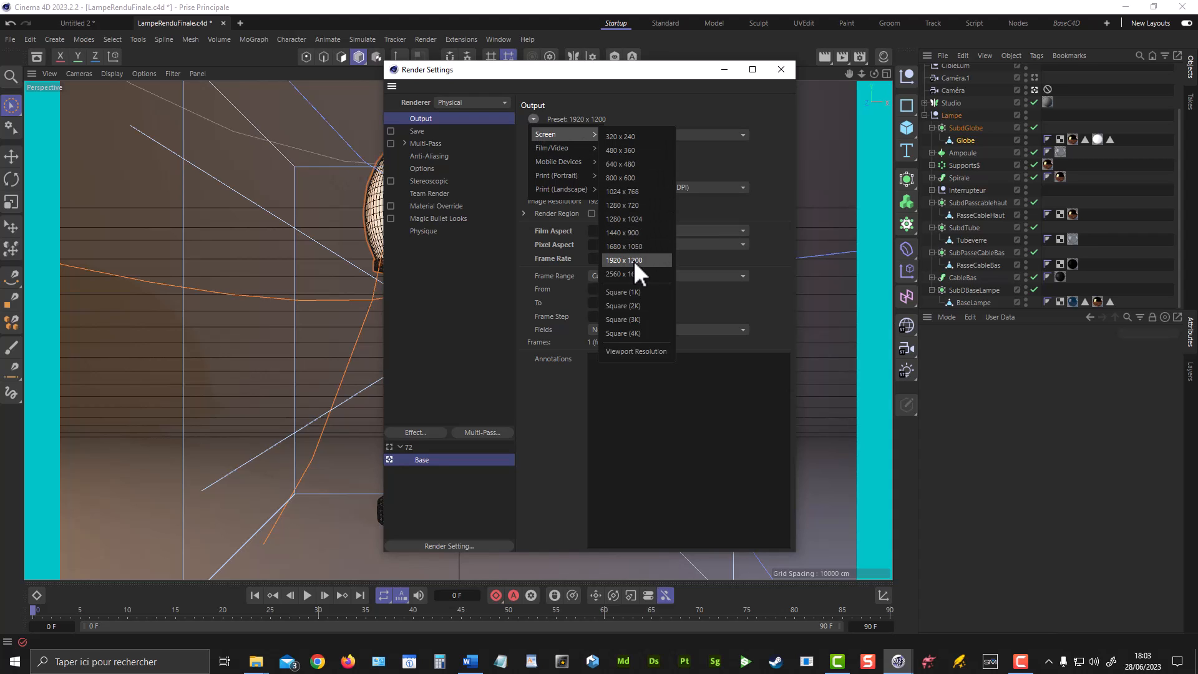
click(622, 219)
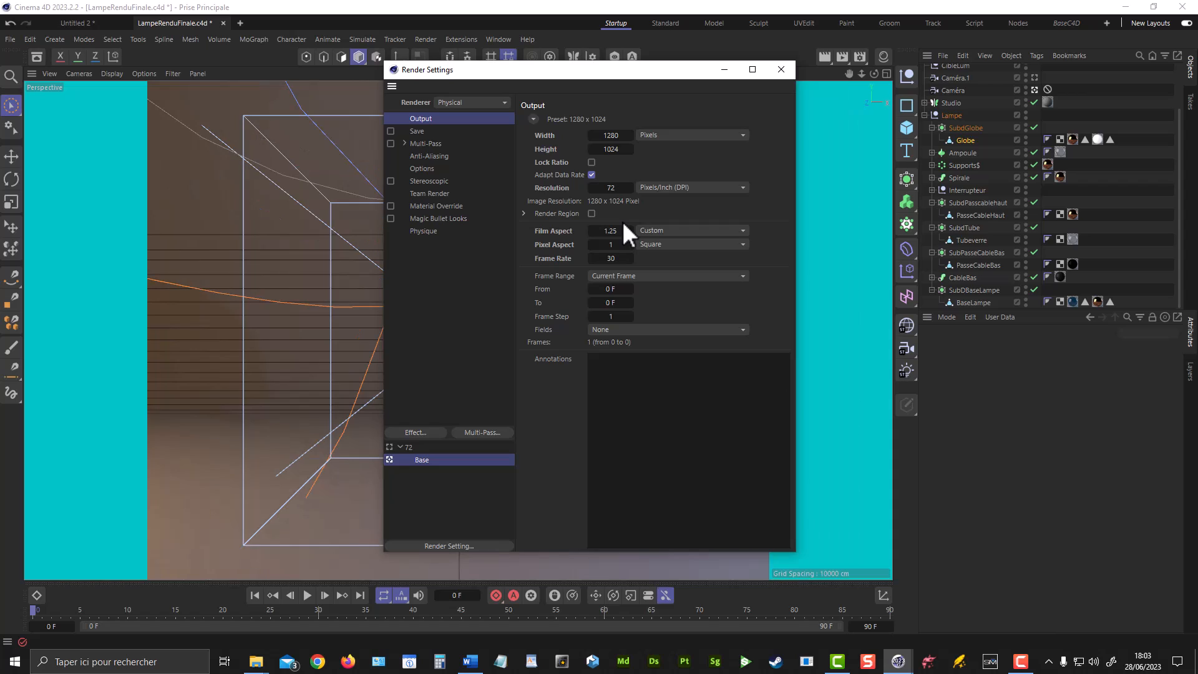
click(779, 69)
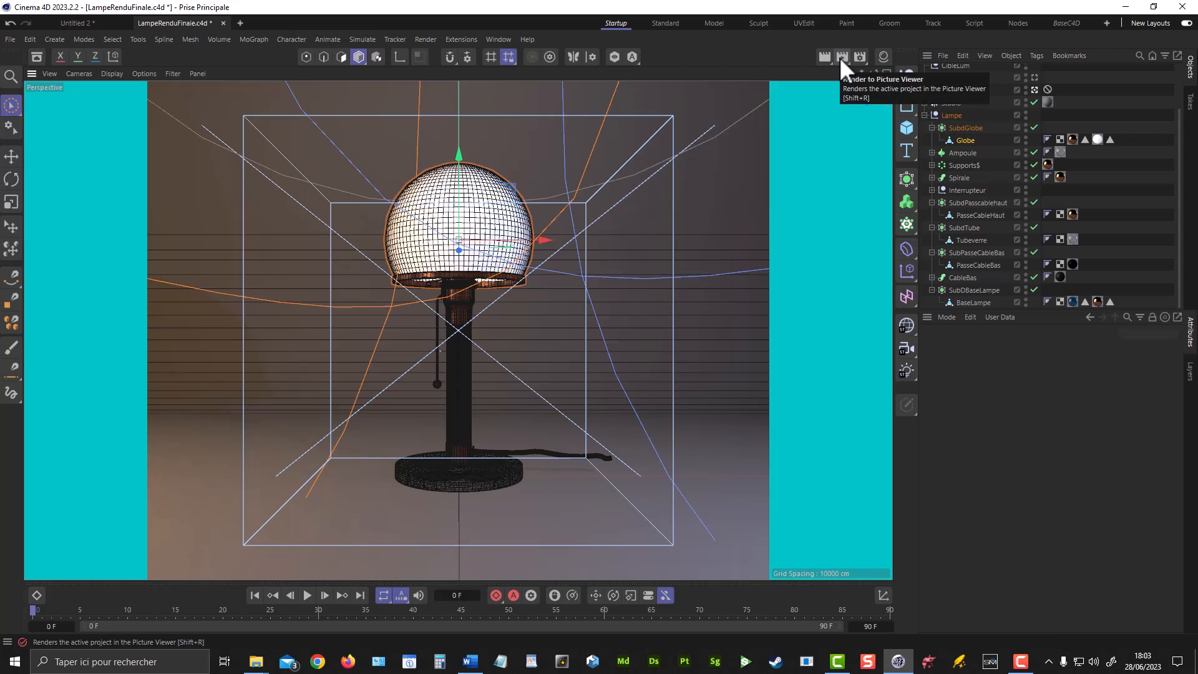
Test-render the lamp at the 1280 x 1024 output size, stop it partway and close the Picture Viewer
click(842, 57)
drag(710, 47, 454, 28)
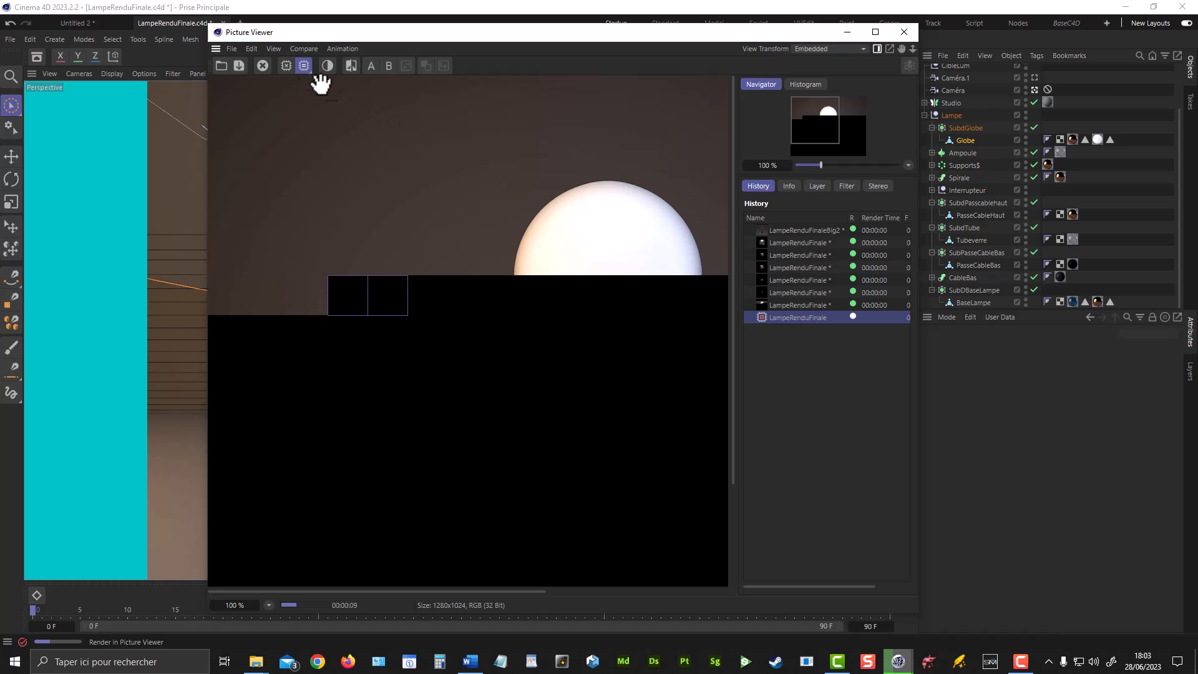
click(262, 65)
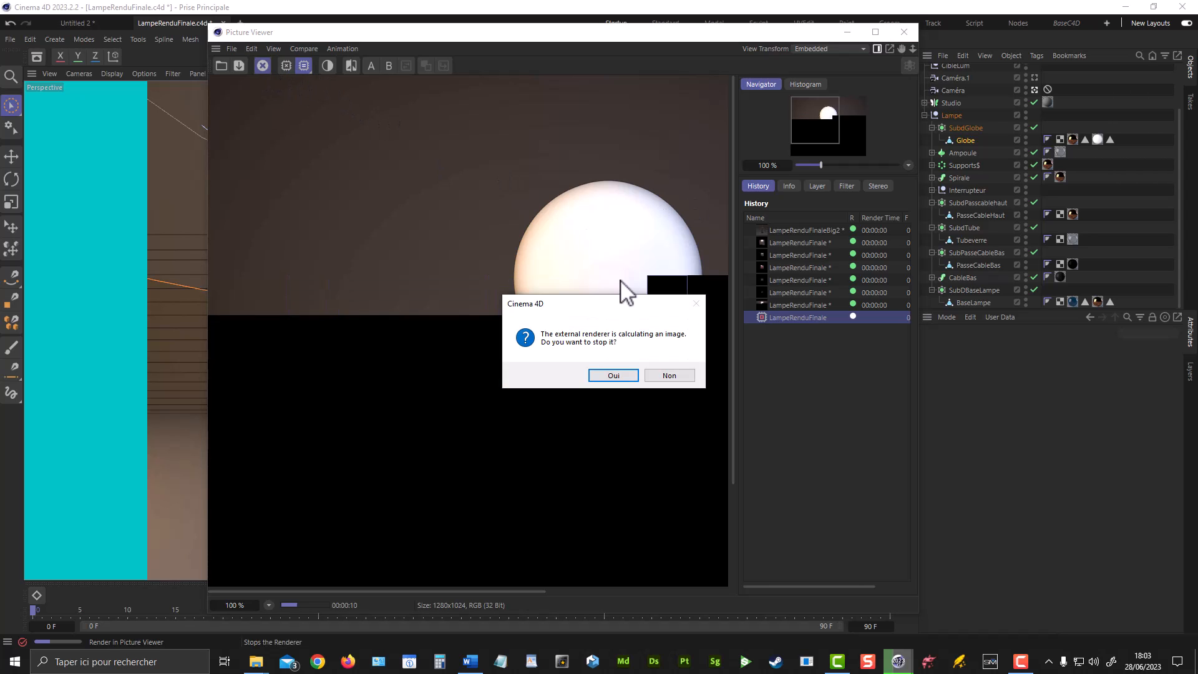
click(614, 375)
click(904, 32)
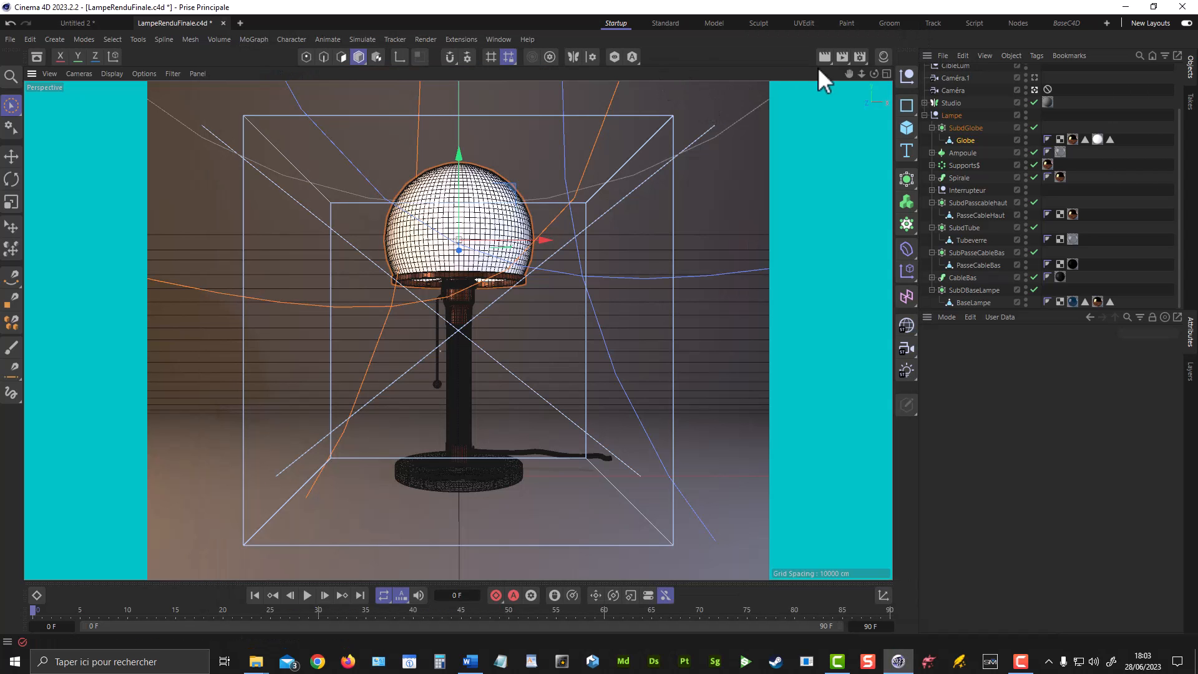
Set the render options' bucket sequence to Centered
click(860, 57)
drag(871, 54, 579, 39)
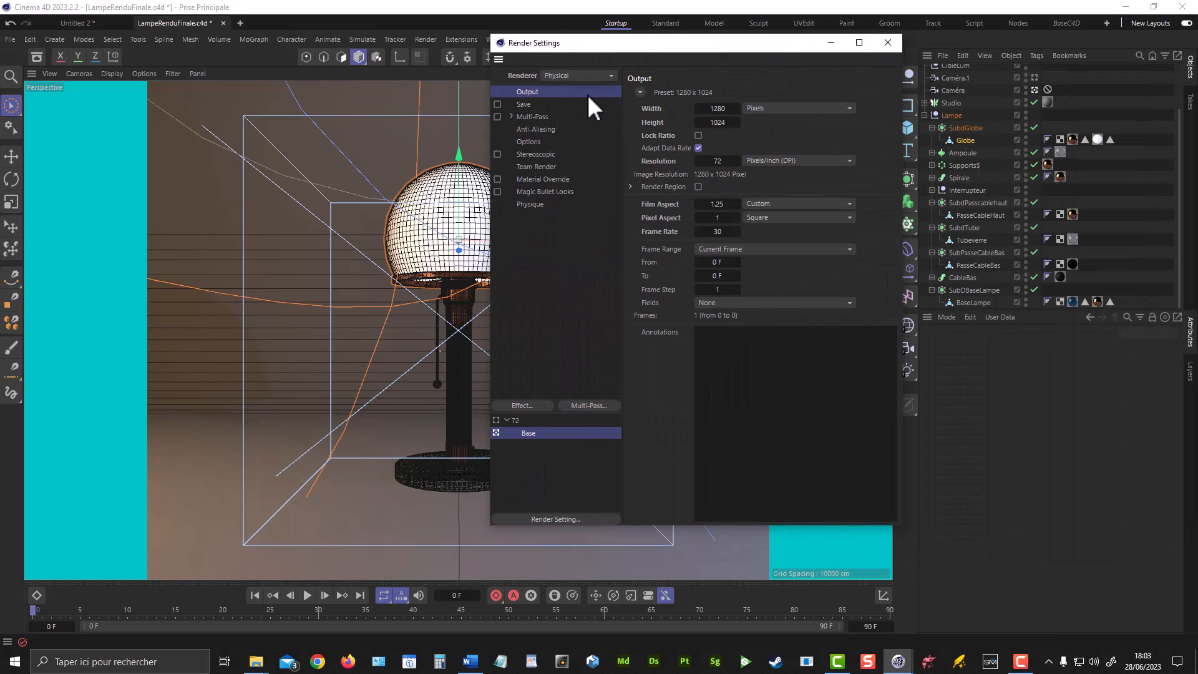
click(535, 143)
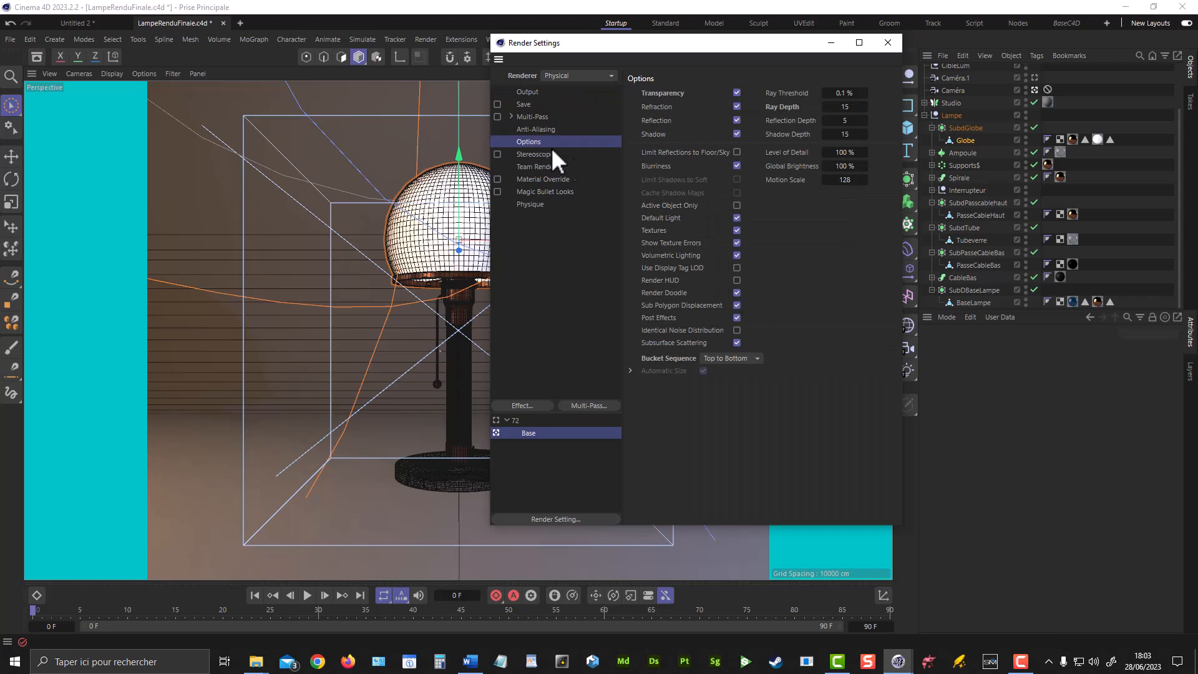
click(734, 359)
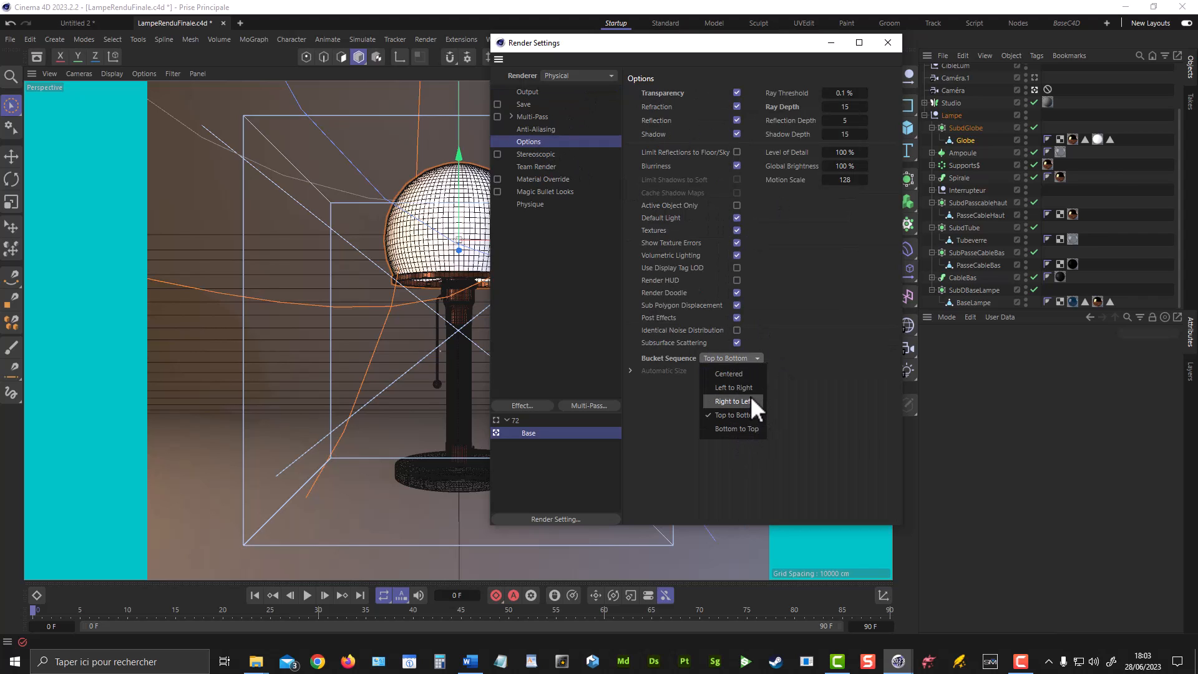
click(743, 378)
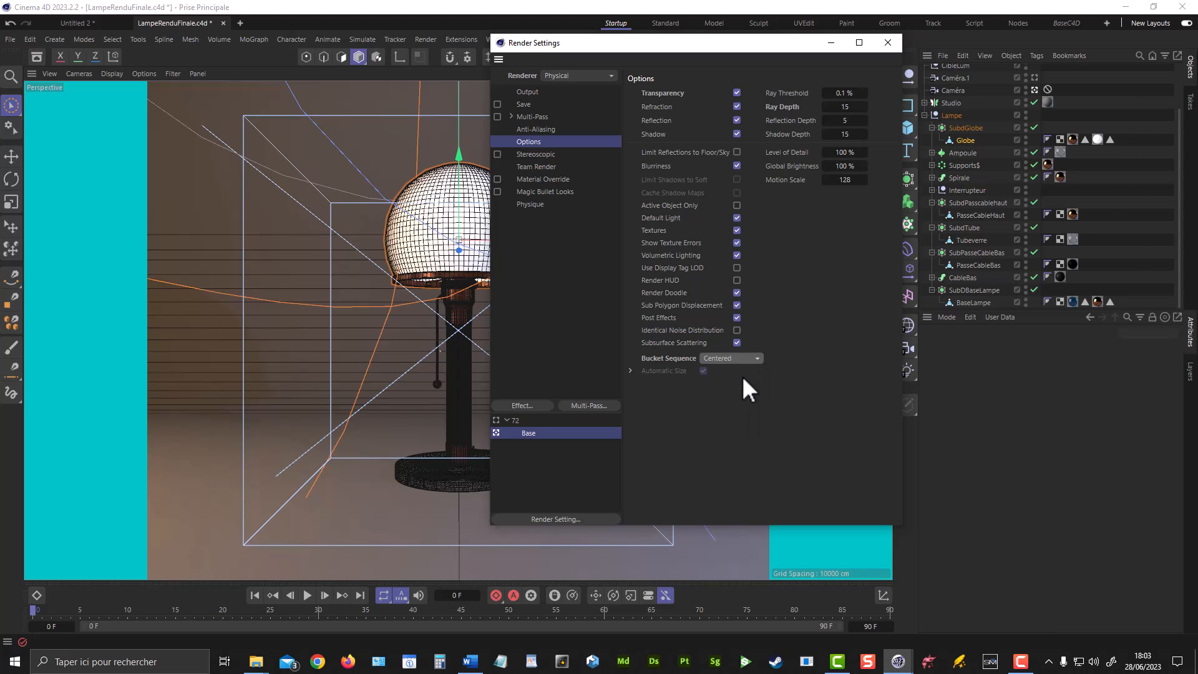
Review the Team Render distribution options and the Material Override settings
click(547, 165)
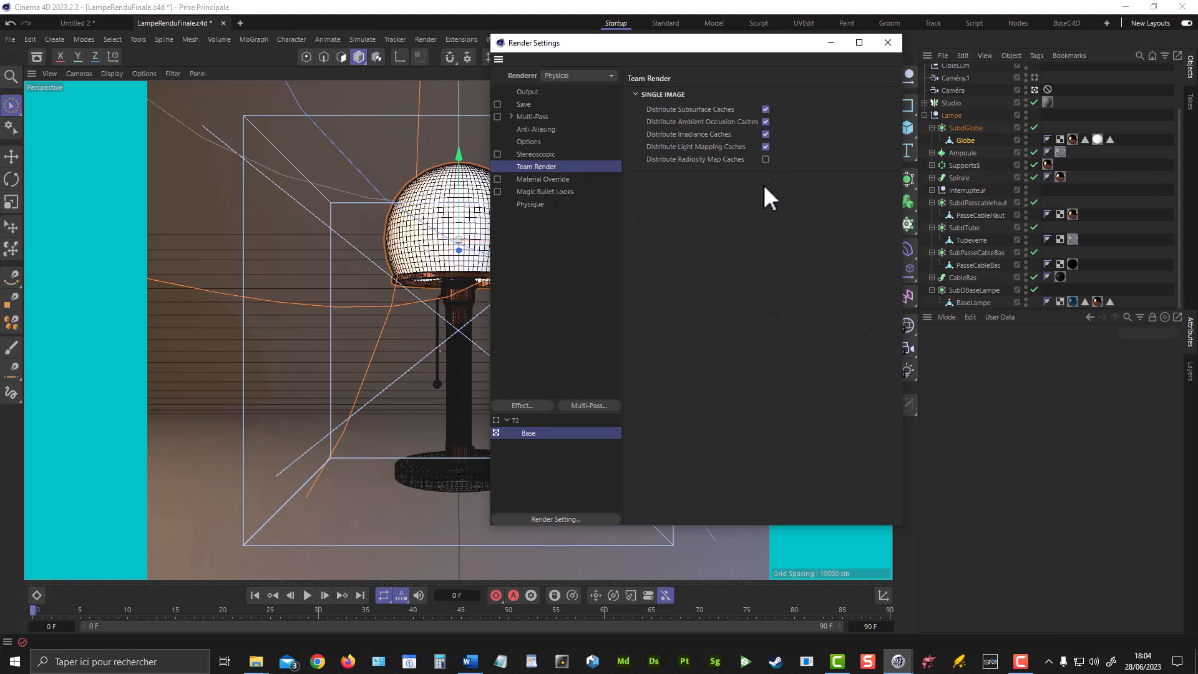
click(561, 181)
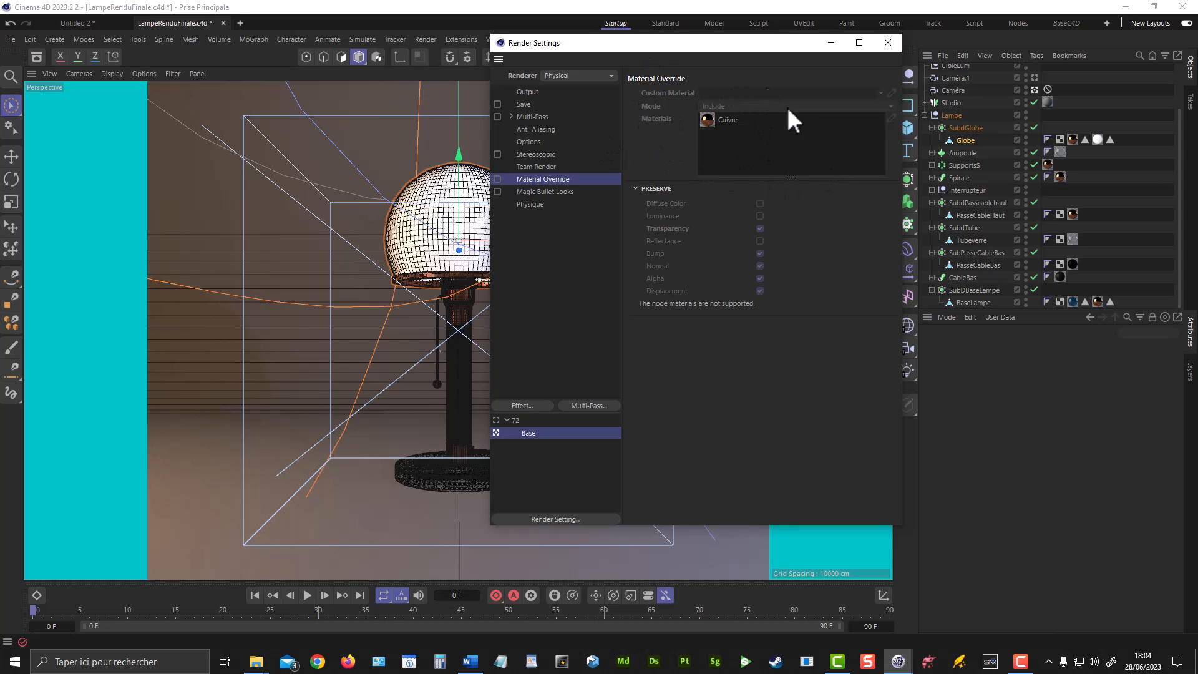
drag(699, 46, 413, 40)
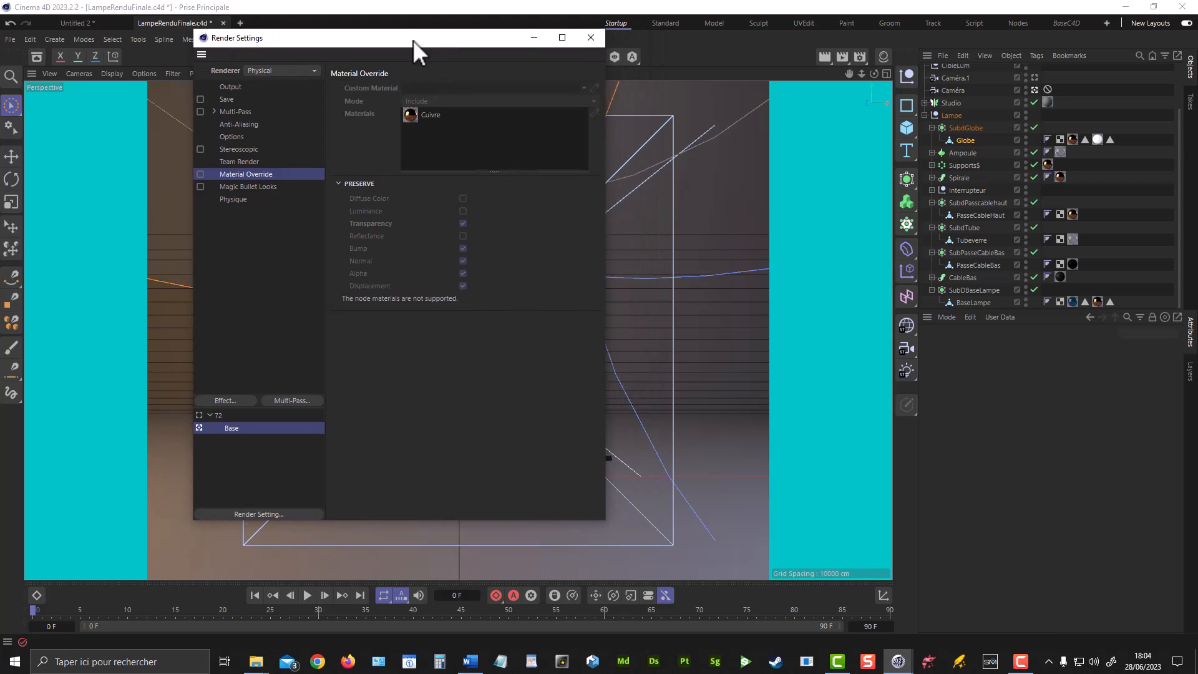
Create a standard material with reflectance disabled and a bright red color at 99 % saturation and 100 % value
click(882, 58)
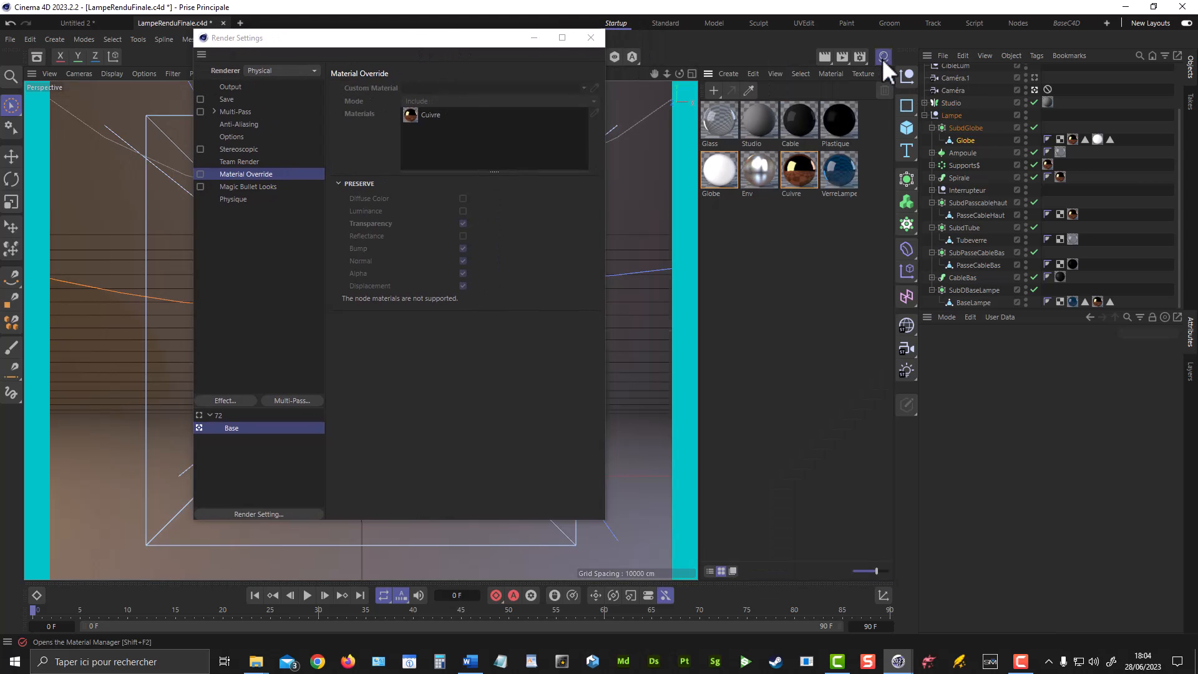
click(727, 73)
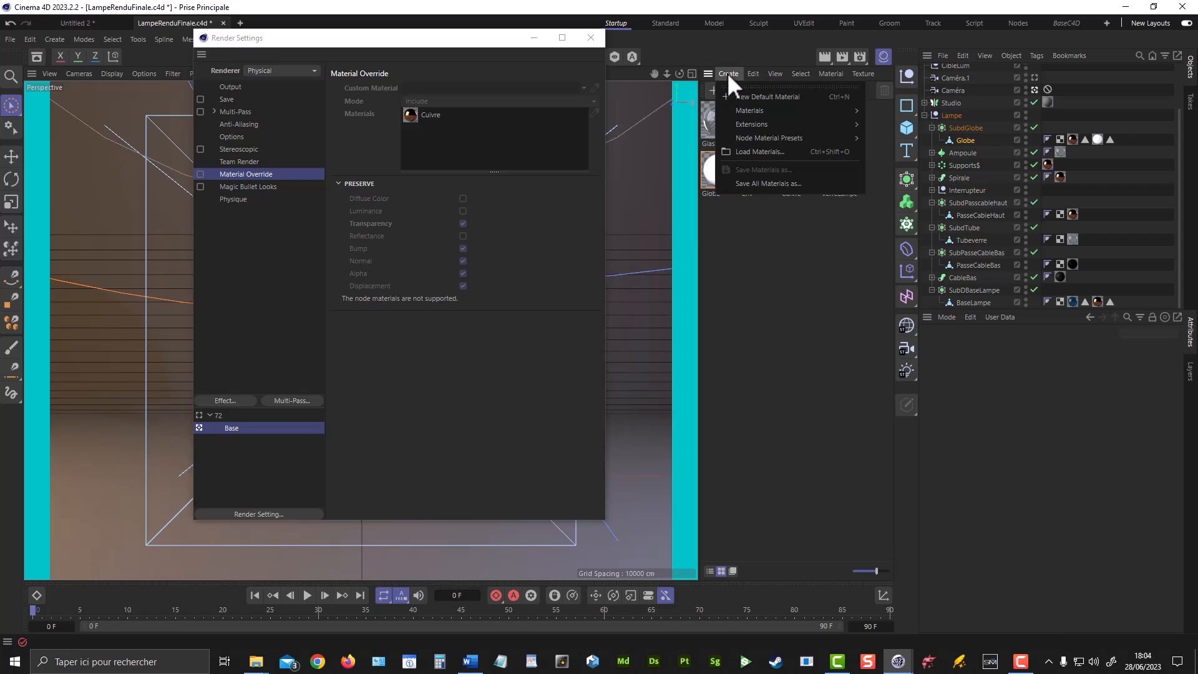
mouse_move(747, 111)
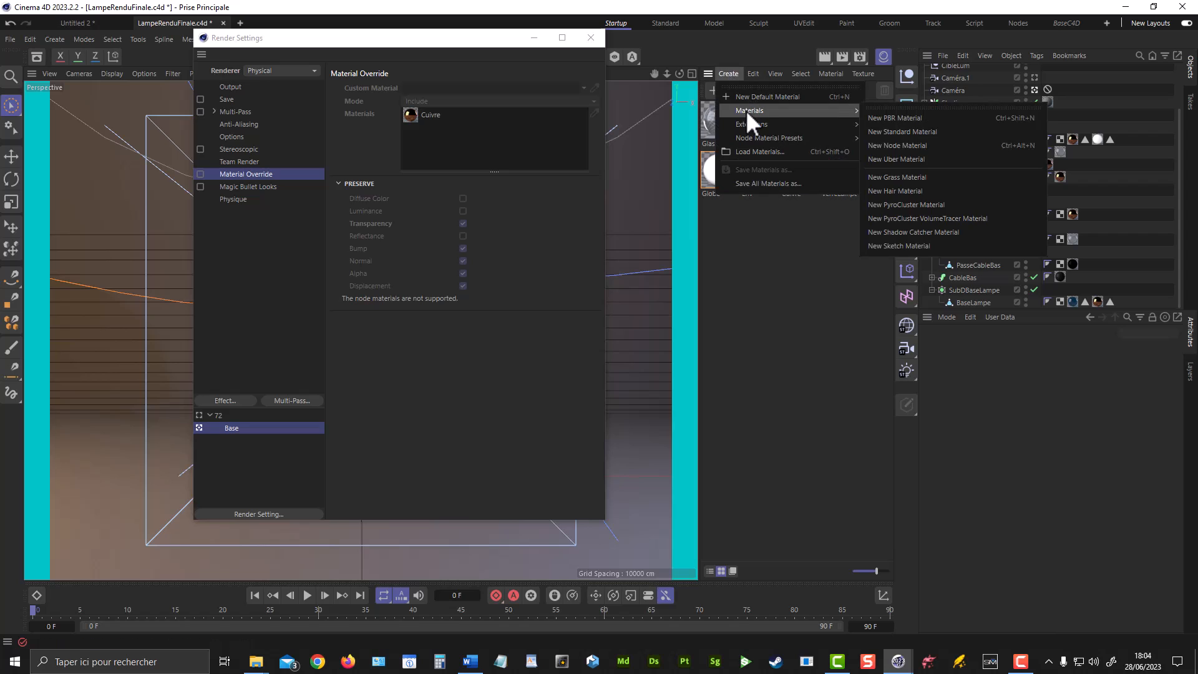
click(892, 131)
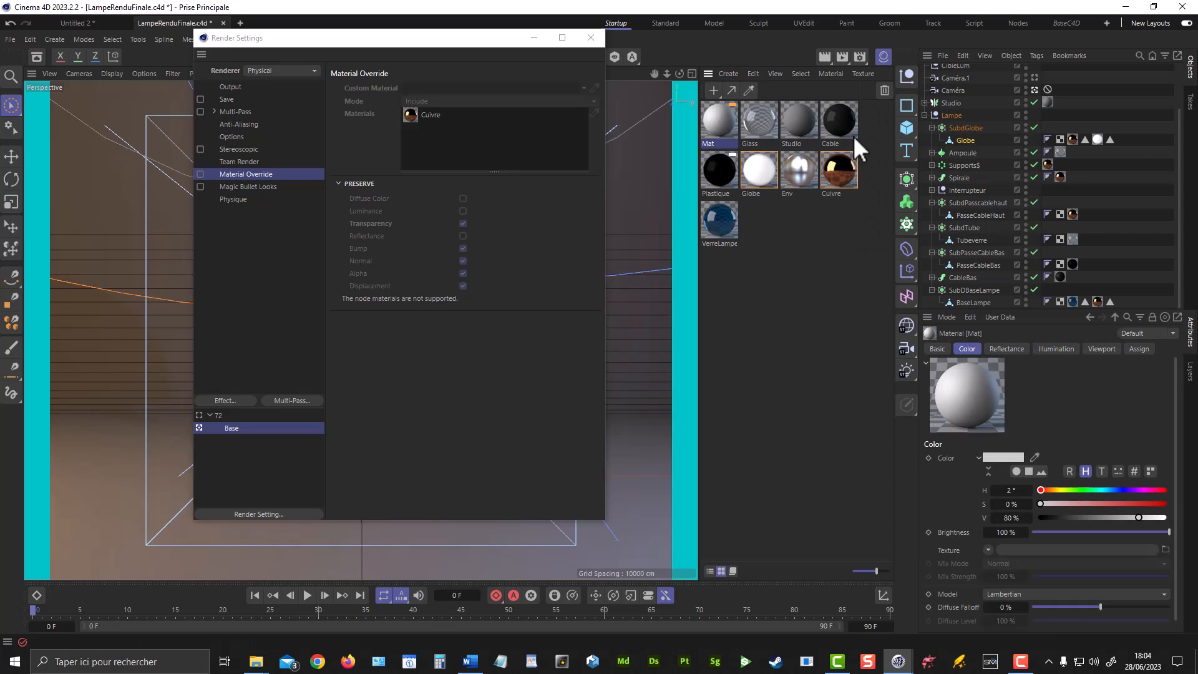
double_click(723, 121)
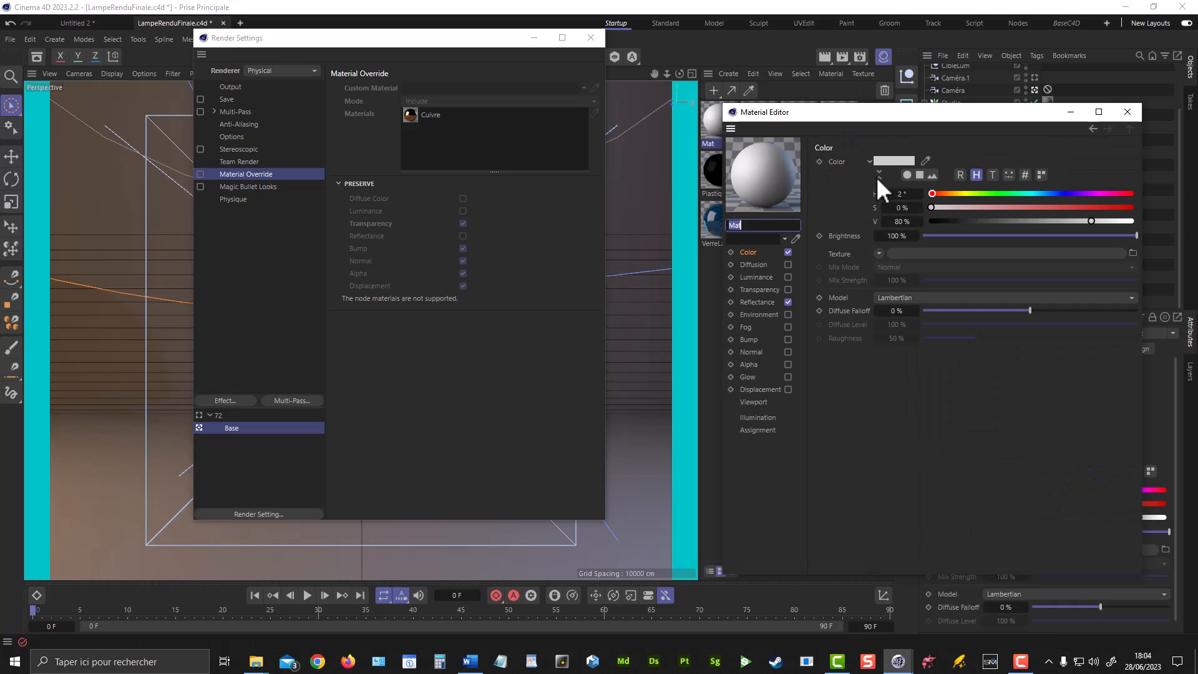
click(787, 301)
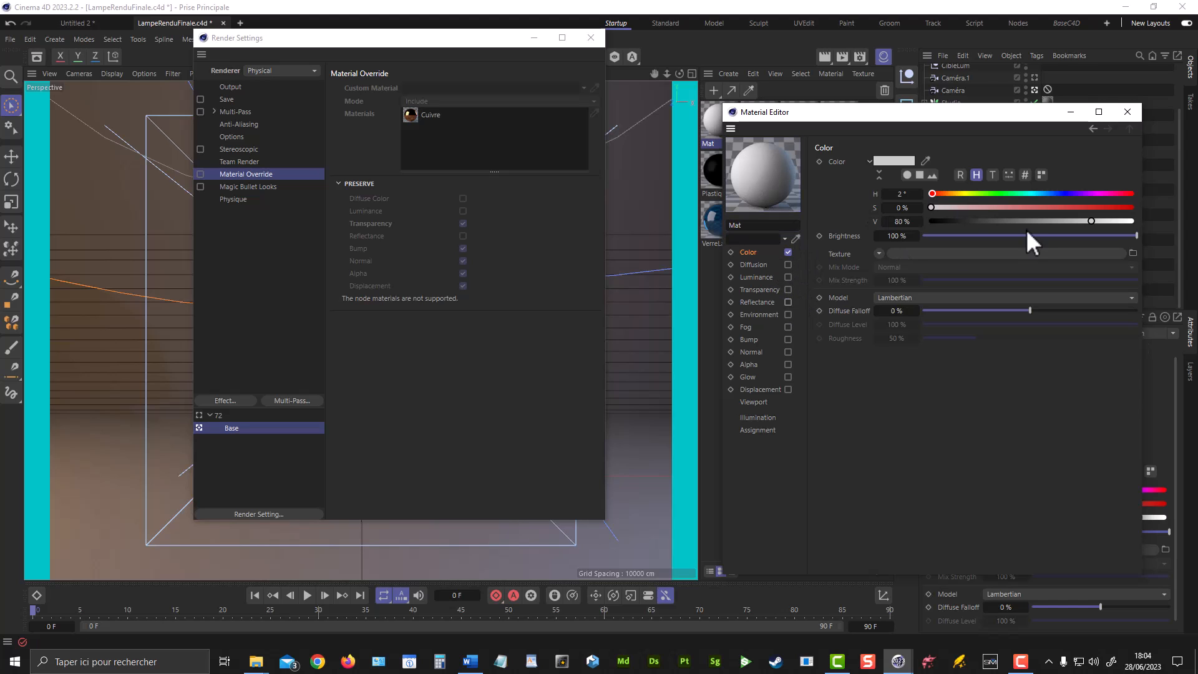
drag(958, 207, 1134, 221)
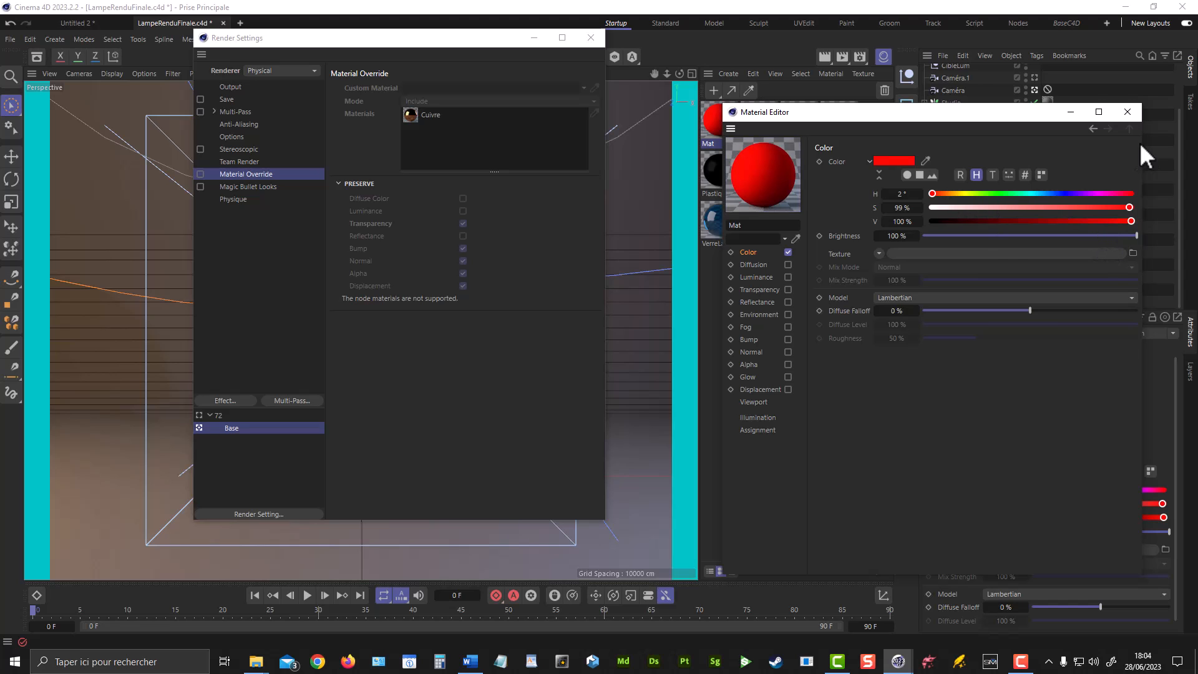
click(1128, 111)
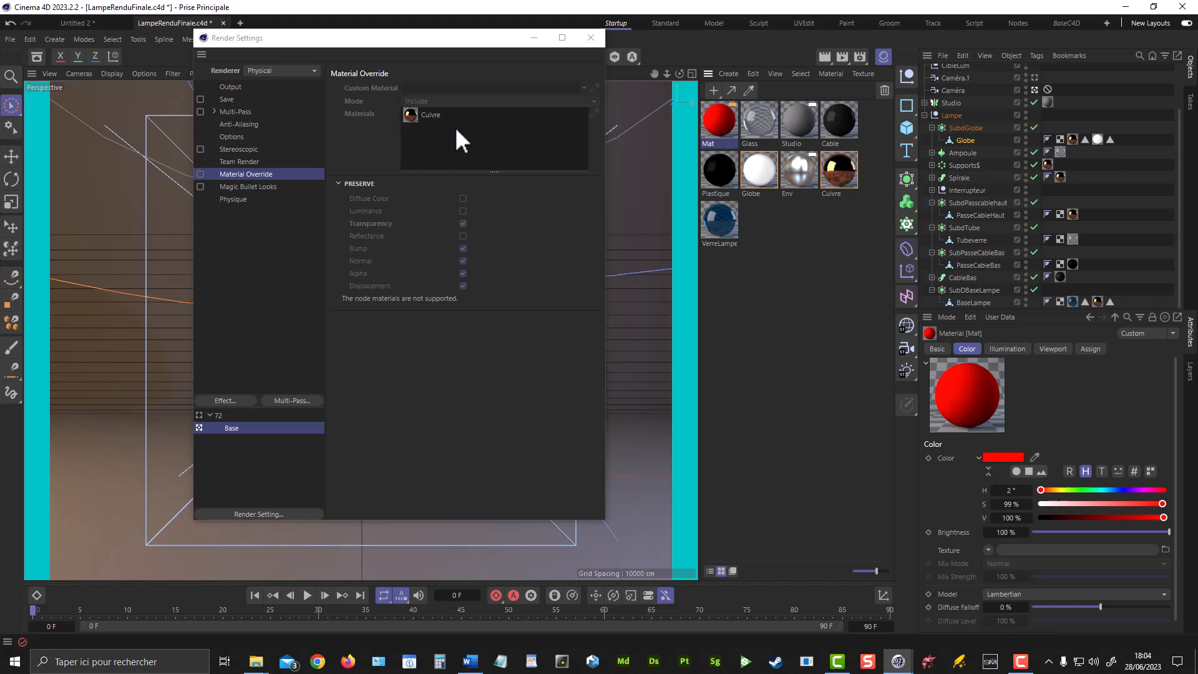
Enable Material Override with the red Mat as the custom material and close the render settings
click(200, 174)
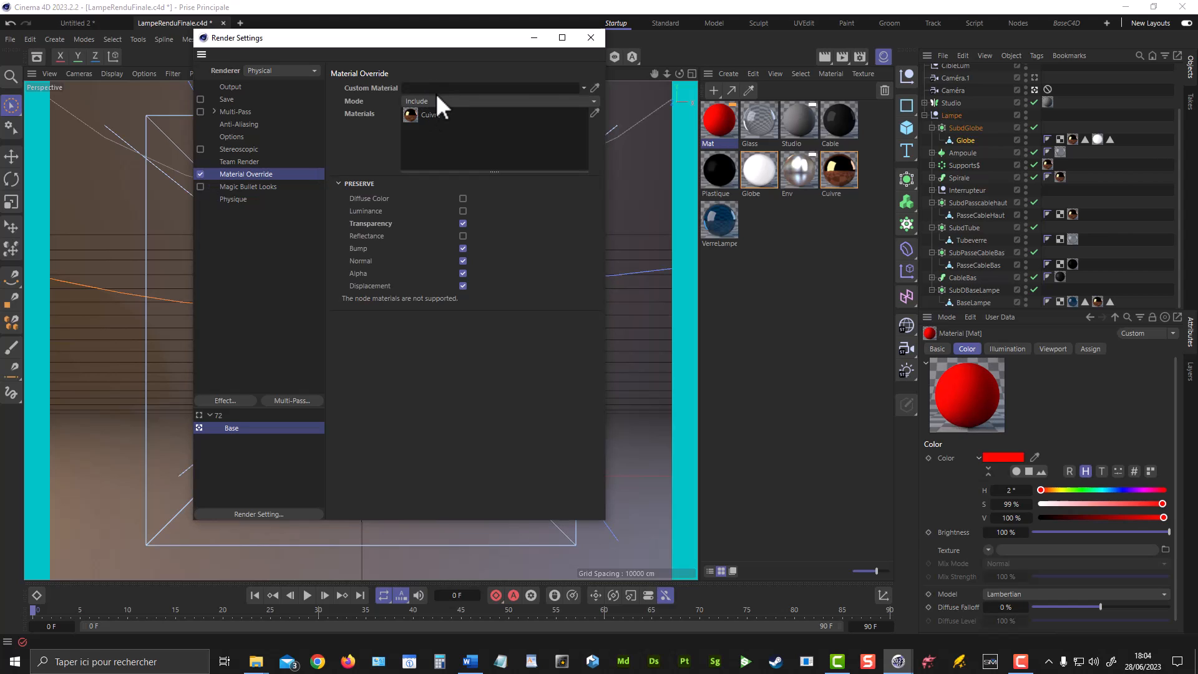
click(593, 88)
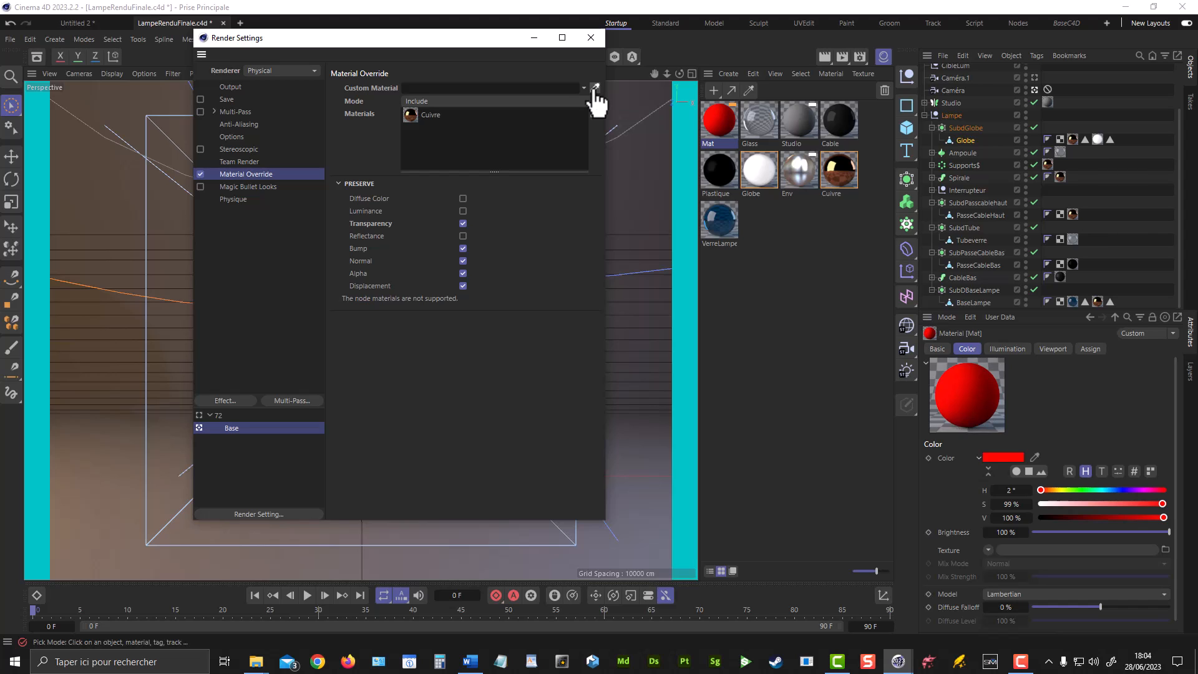
click(719, 120)
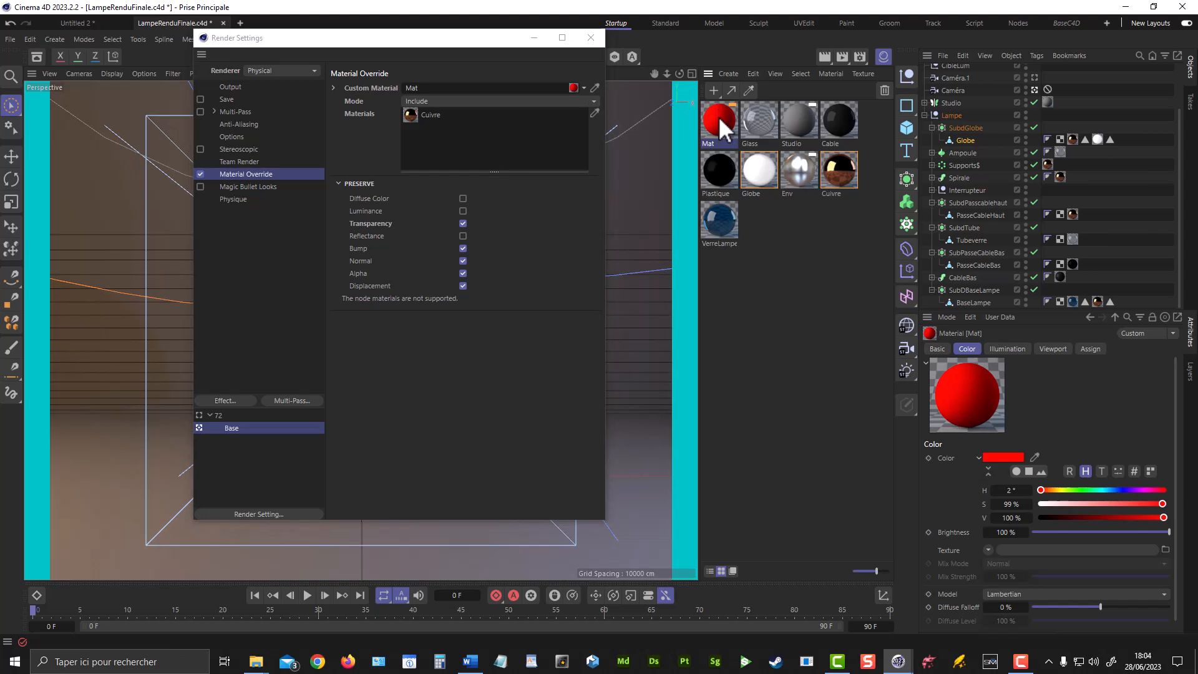
click(586, 38)
Test-render the lamp with the red material override, stop it partway and close the Picture Viewer
click(841, 57)
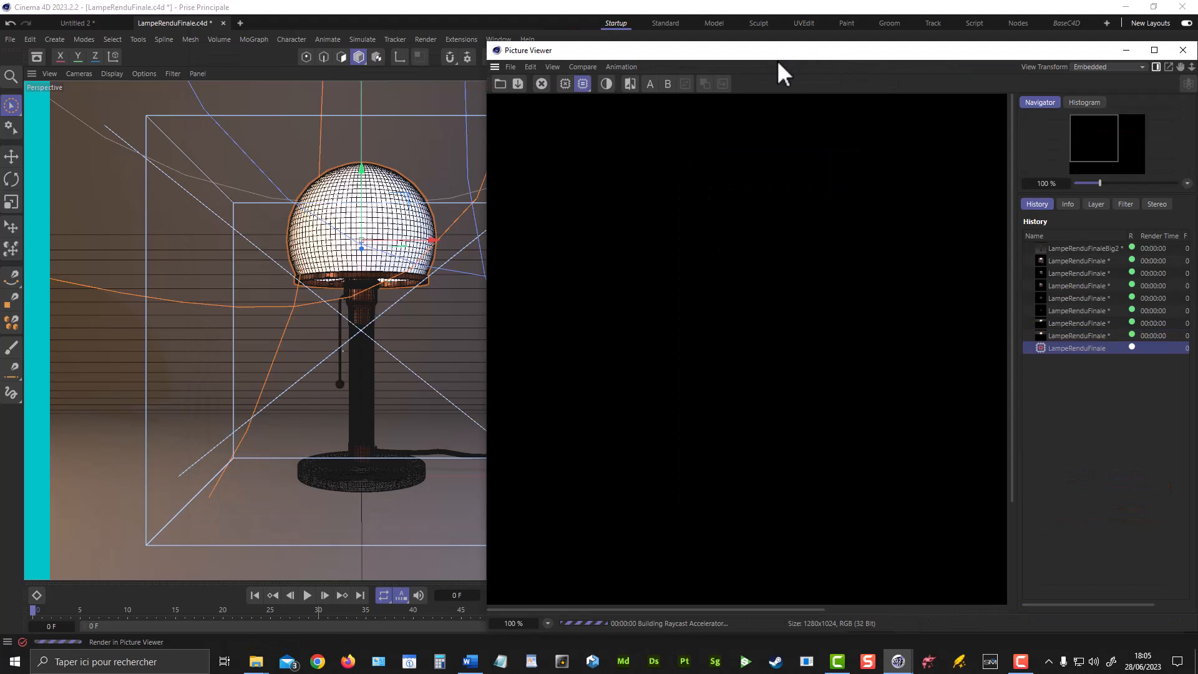
drag(815, 54, 530, 48)
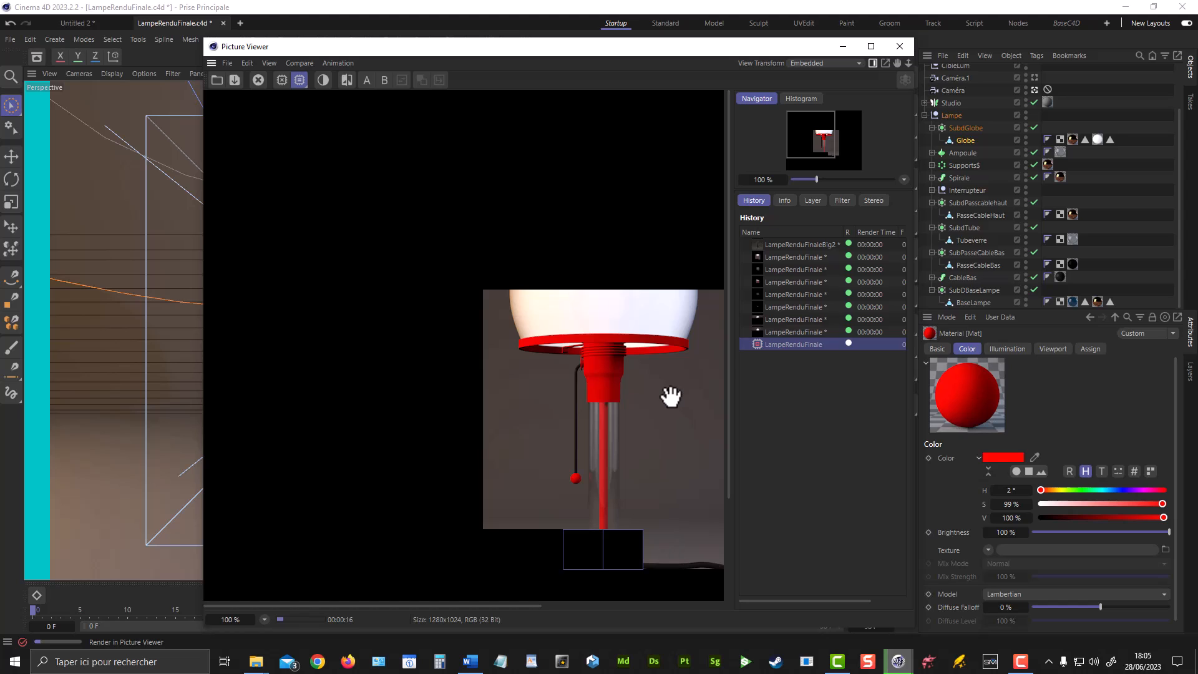
click(257, 80)
click(609, 373)
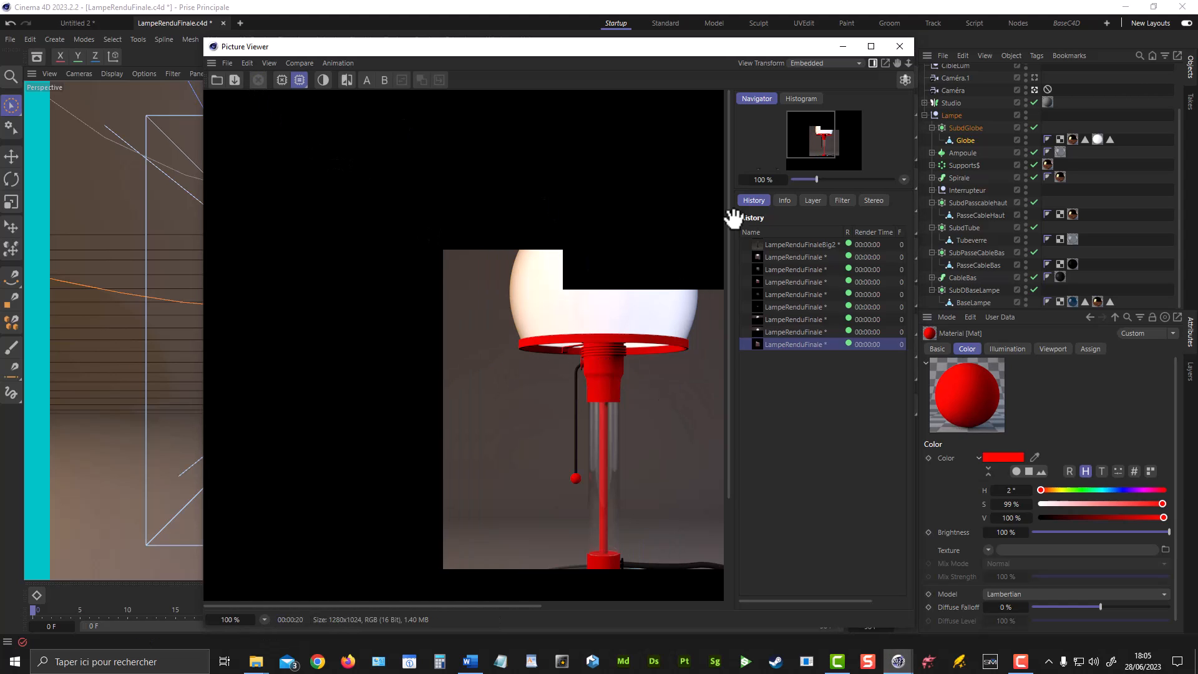
click(899, 46)
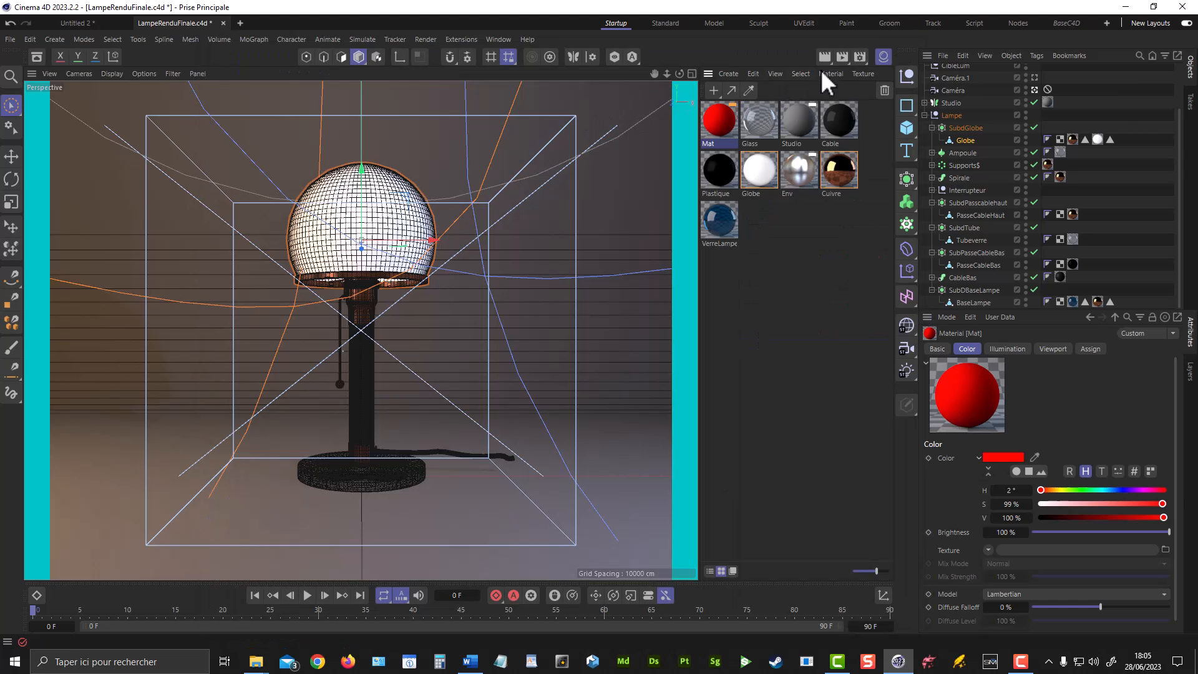
Reopen the render settings and disable Material Override
click(859, 57)
drag(874, 50, 380, 55)
click(299, 189)
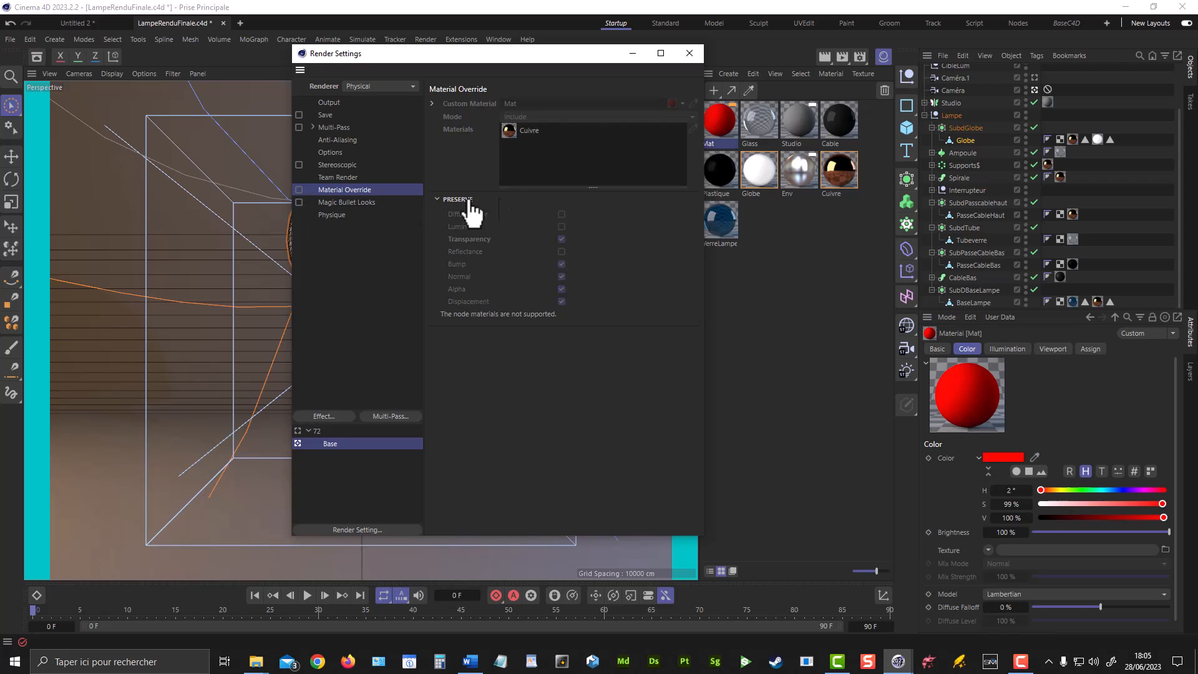
Review the Physical renderer's advanced and basic sampling properties along with the Anti-Aliasing settings
click(334, 214)
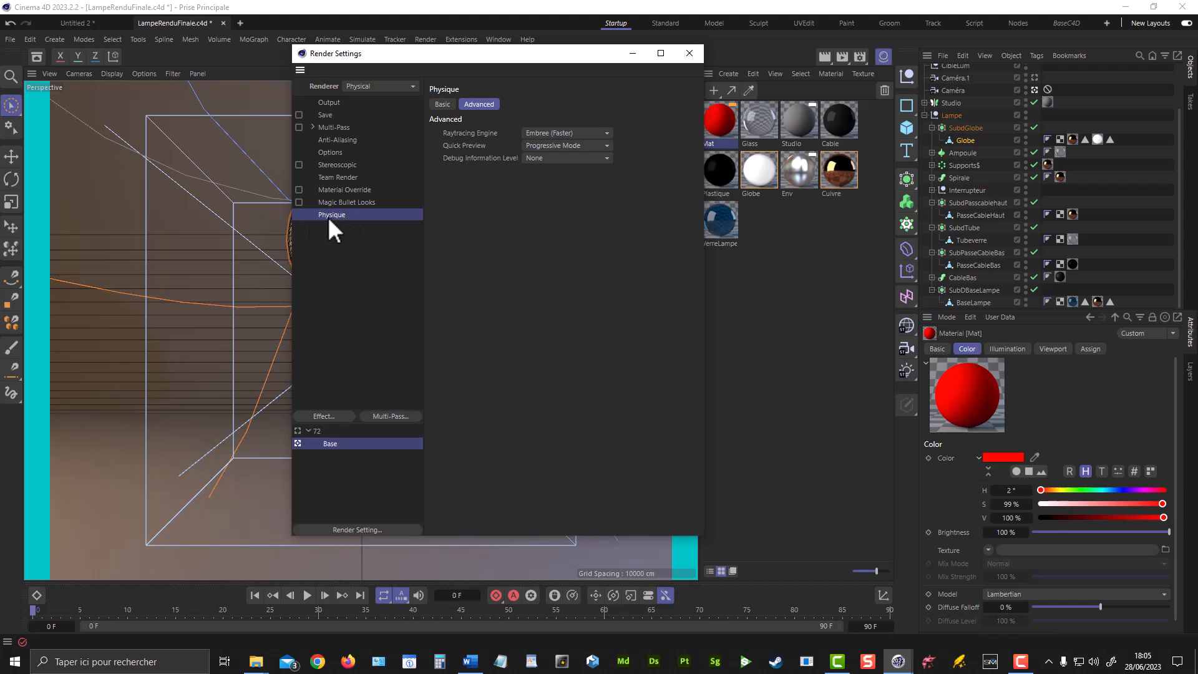
click(443, 105)
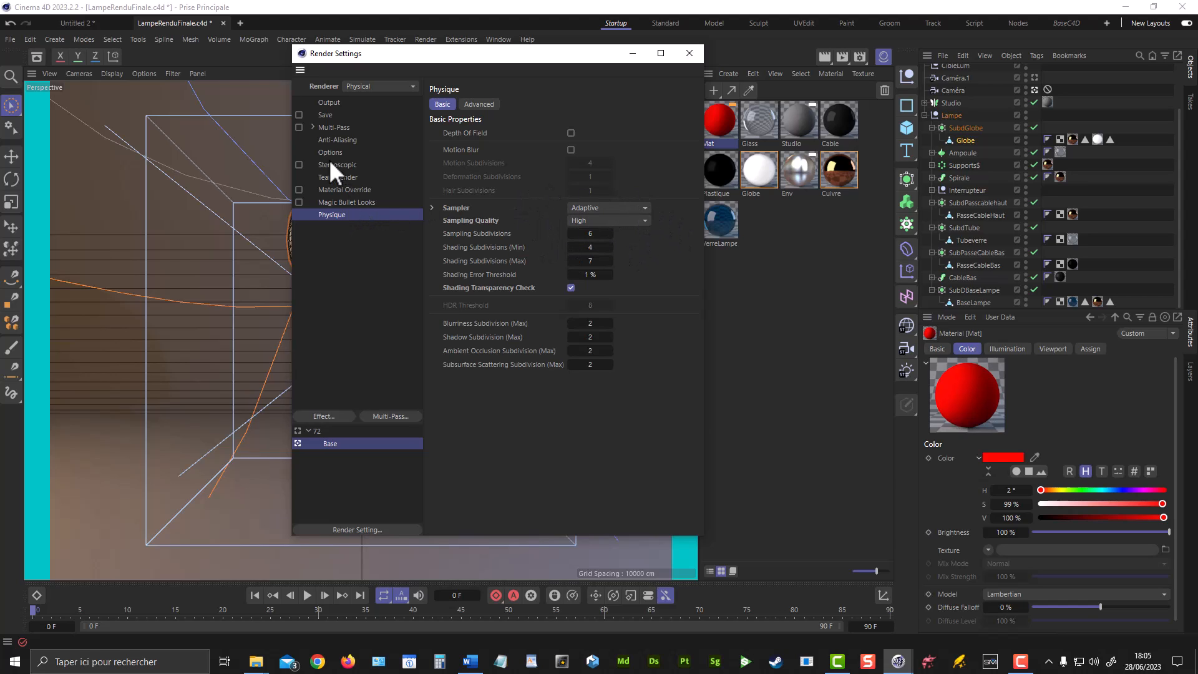
click(328, 141)
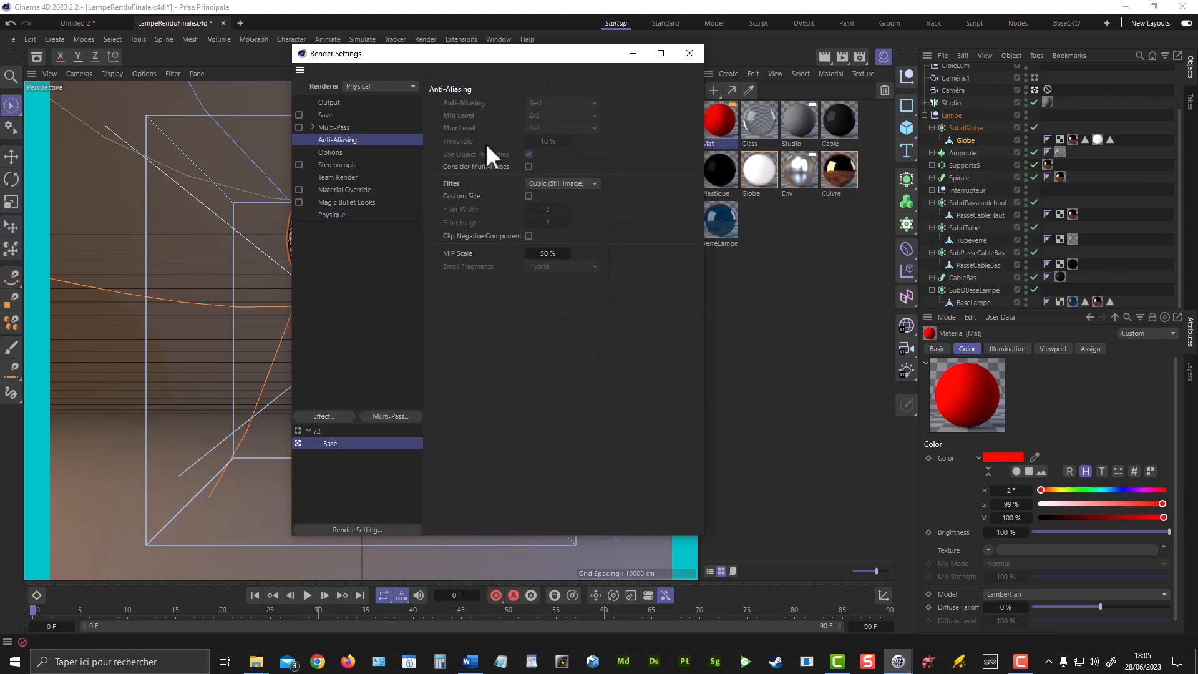
click(328, 215)
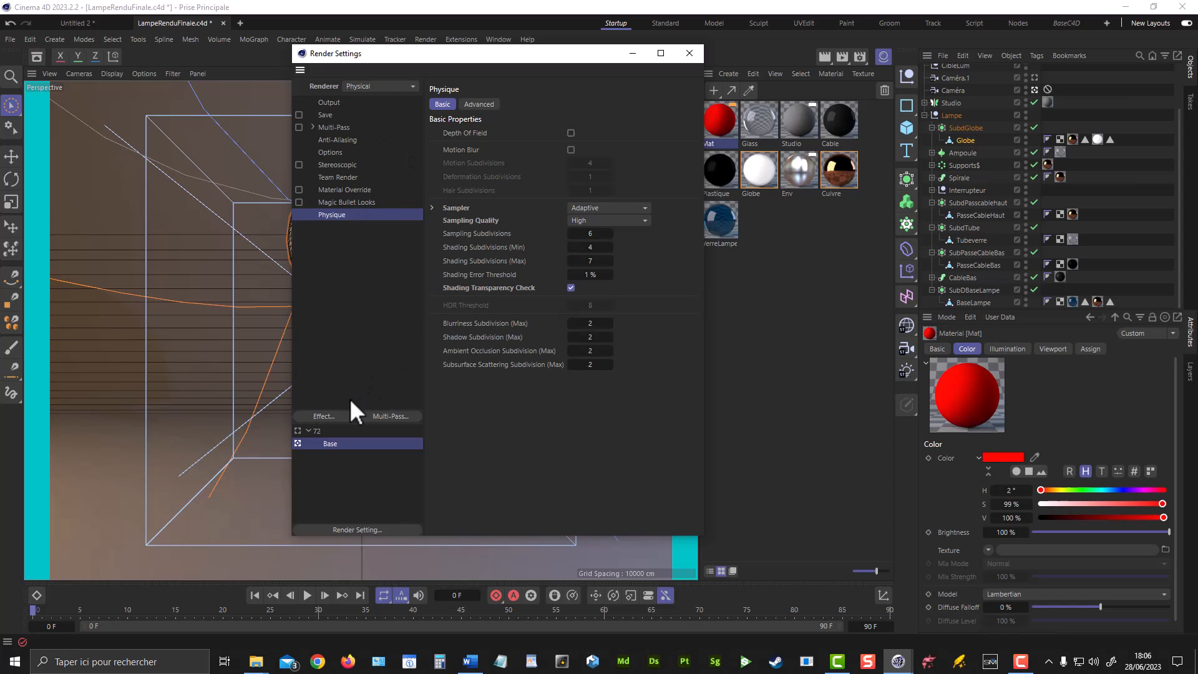
Hide the Material Manager and add the Ambient Occlusion effect to the render settings
drag(478, 58, 423, 65)
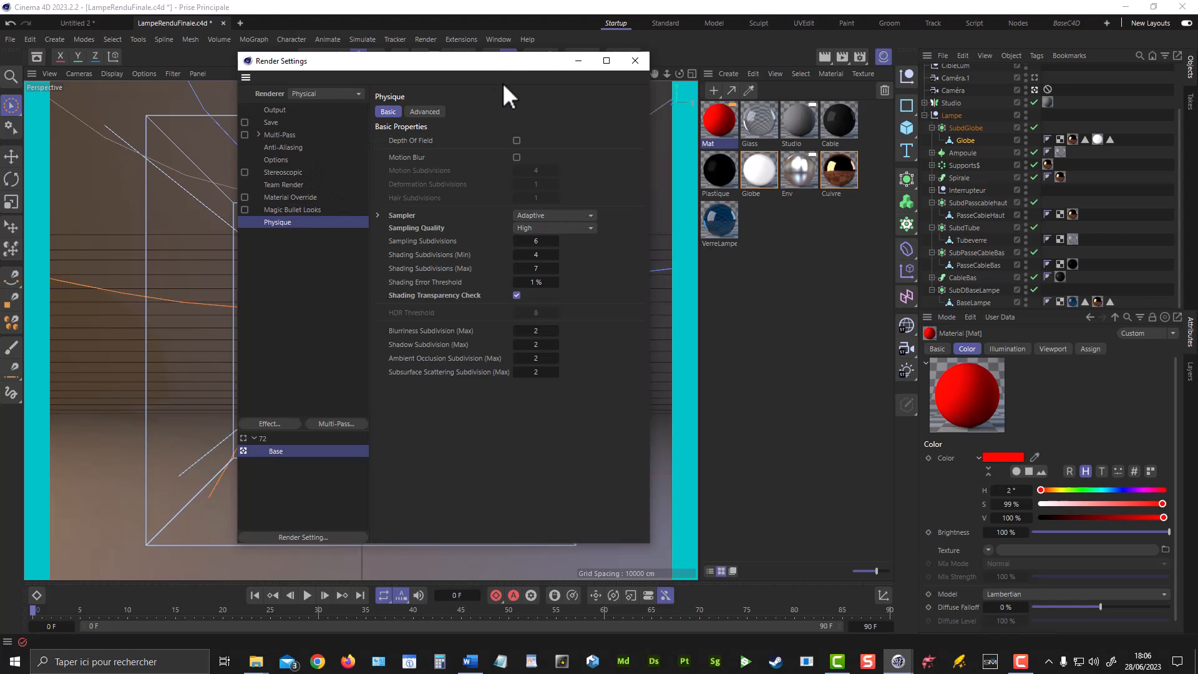
click(885, 59)
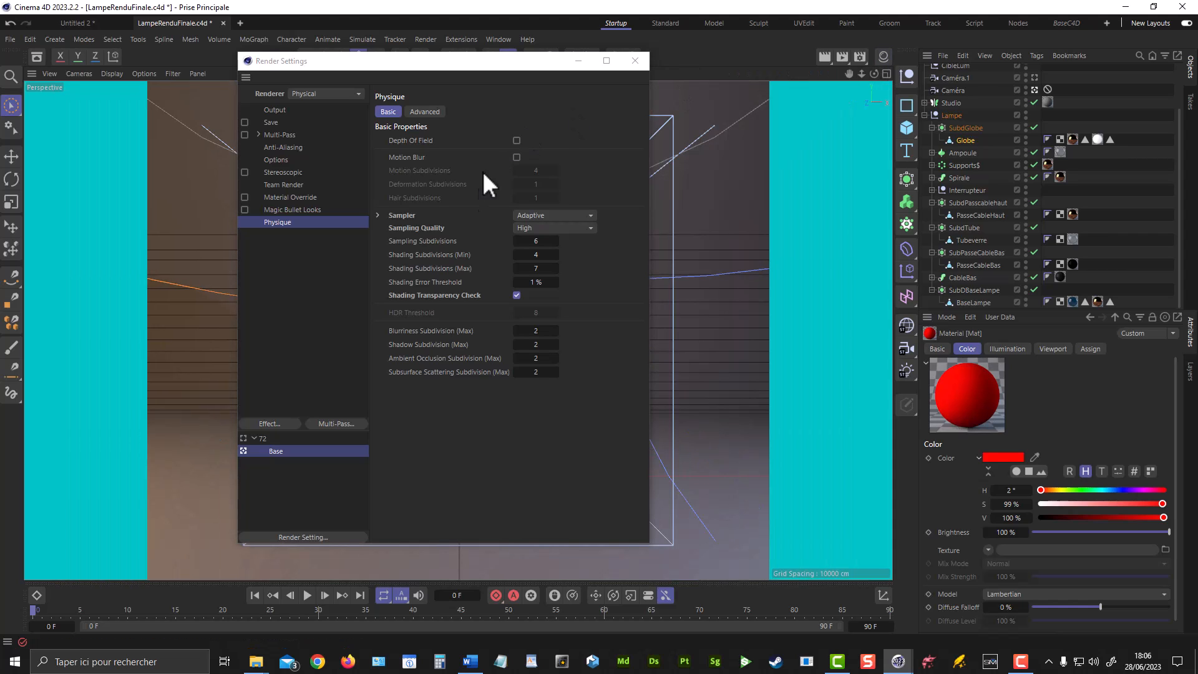
click(269, 422)
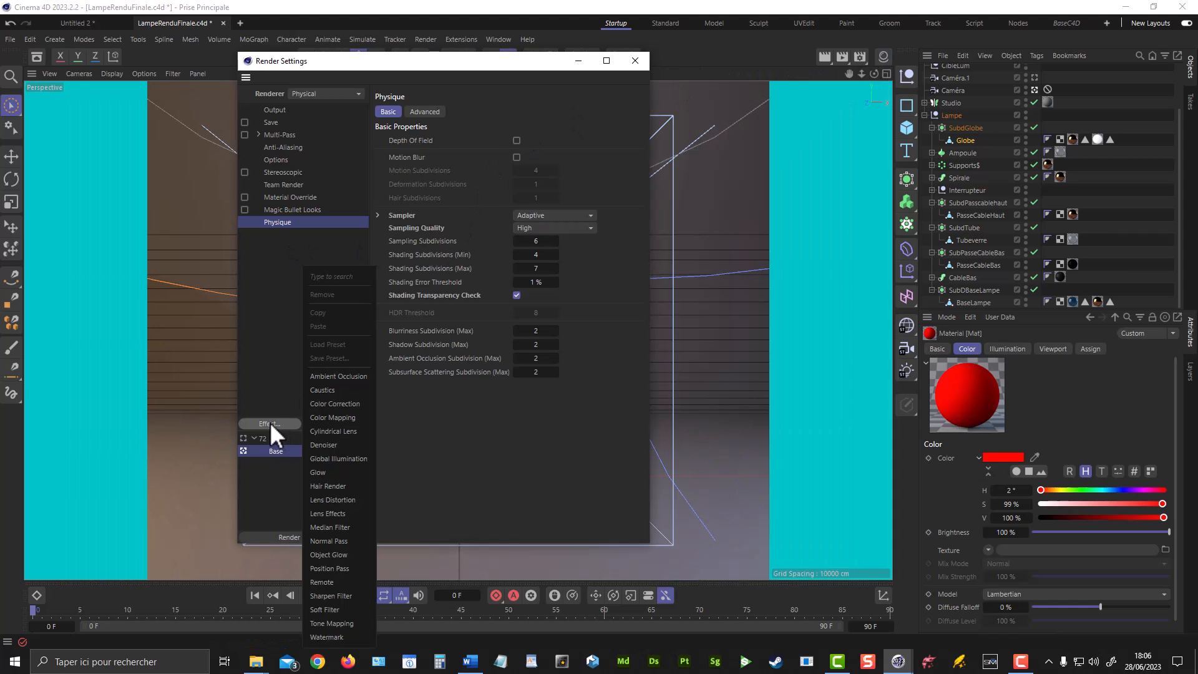
click(332, 375)
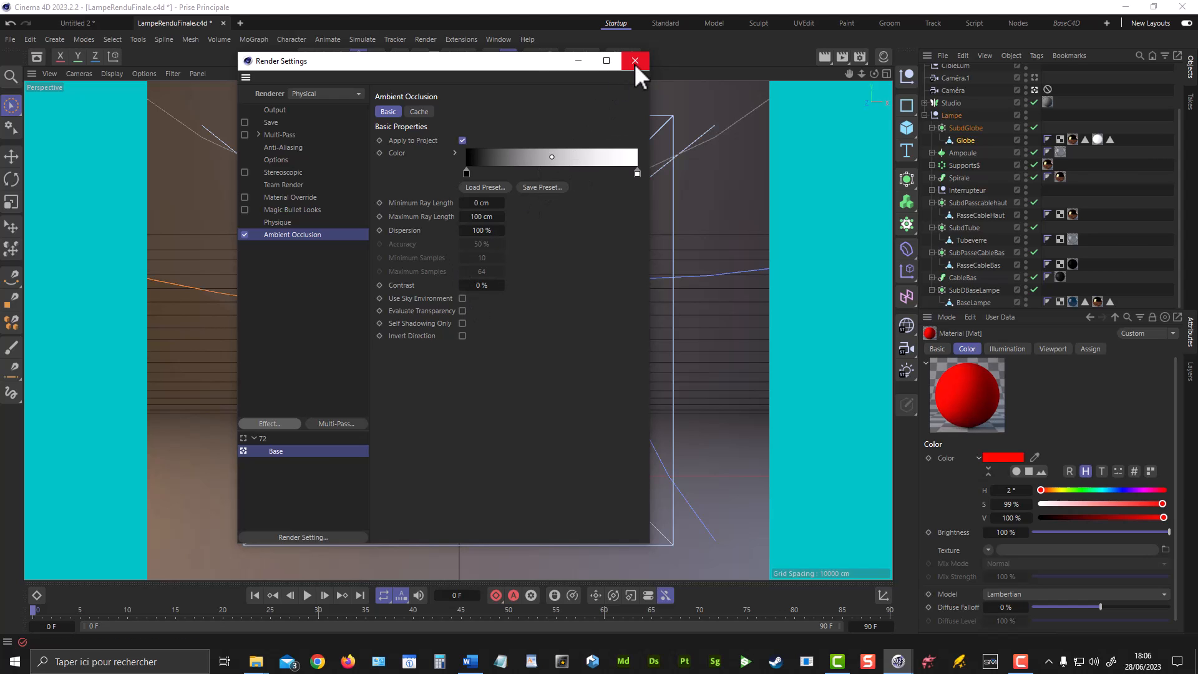
Change the bucket sequence in the render options to Bottom to Top and move the settings window off the lamp
click(267, 160)
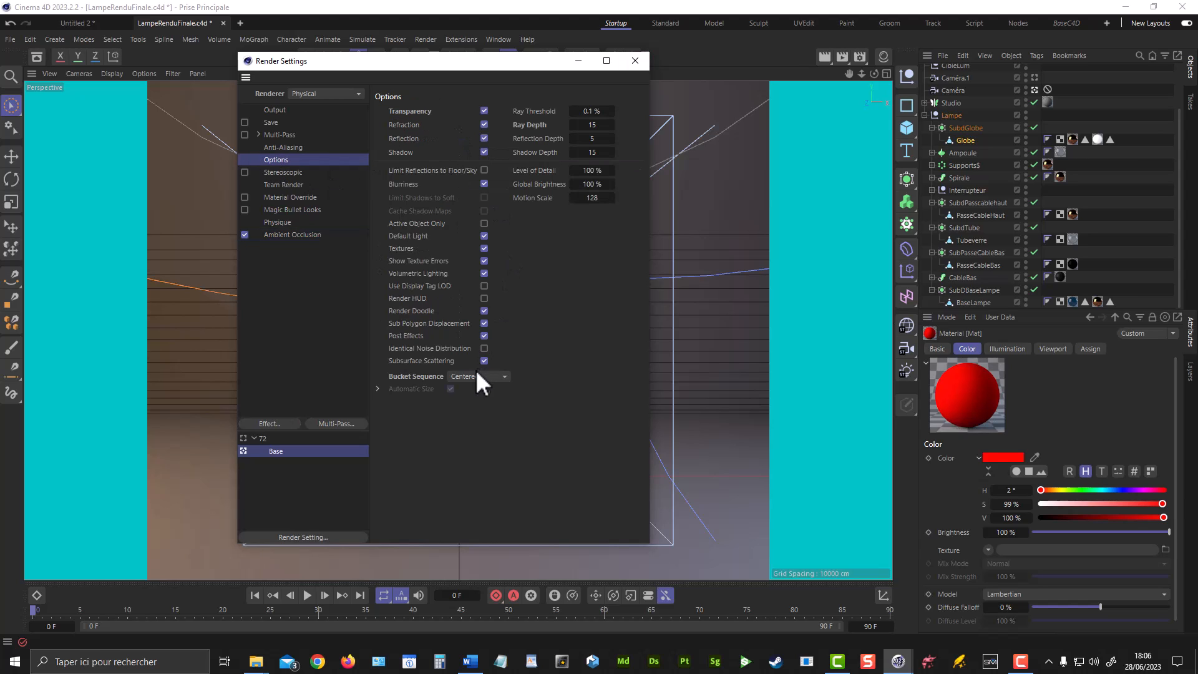
click(475, 375)
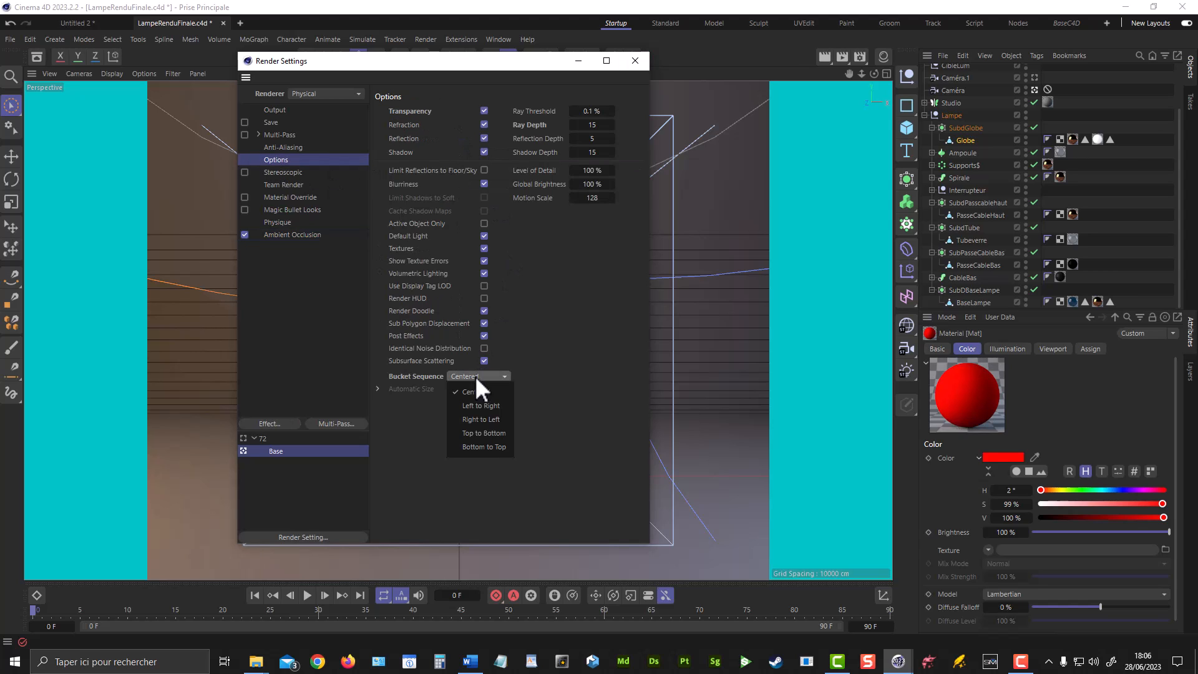
click(485, 447)
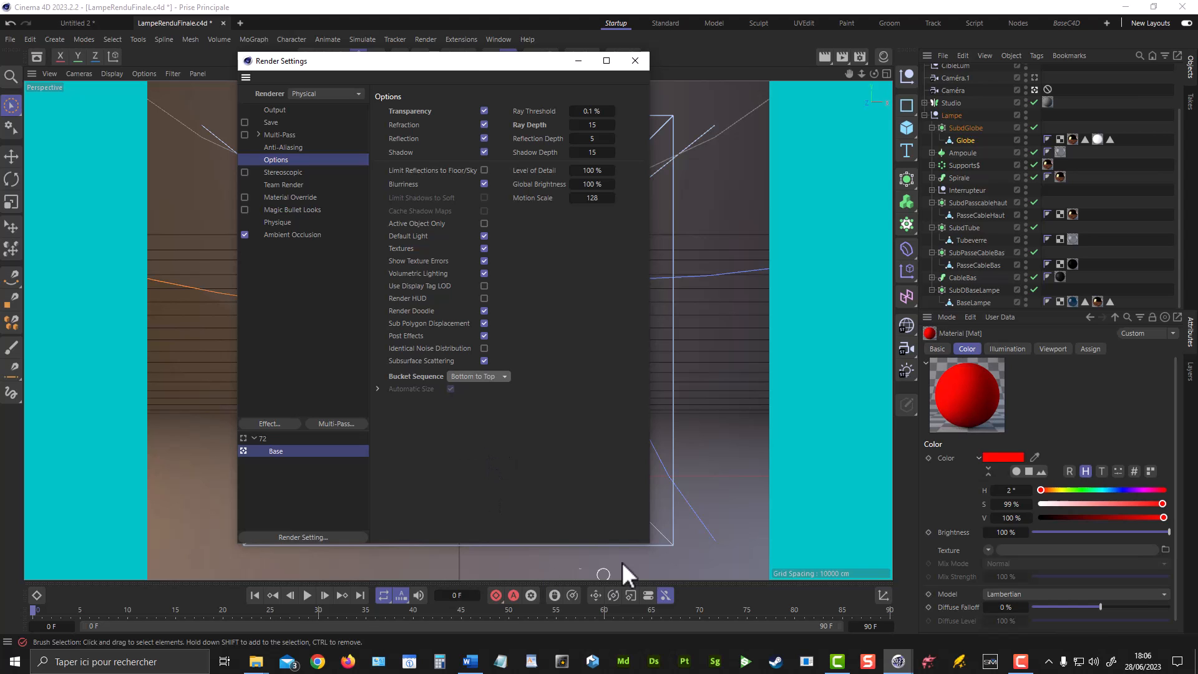
drag(478, 62, 806, 61)
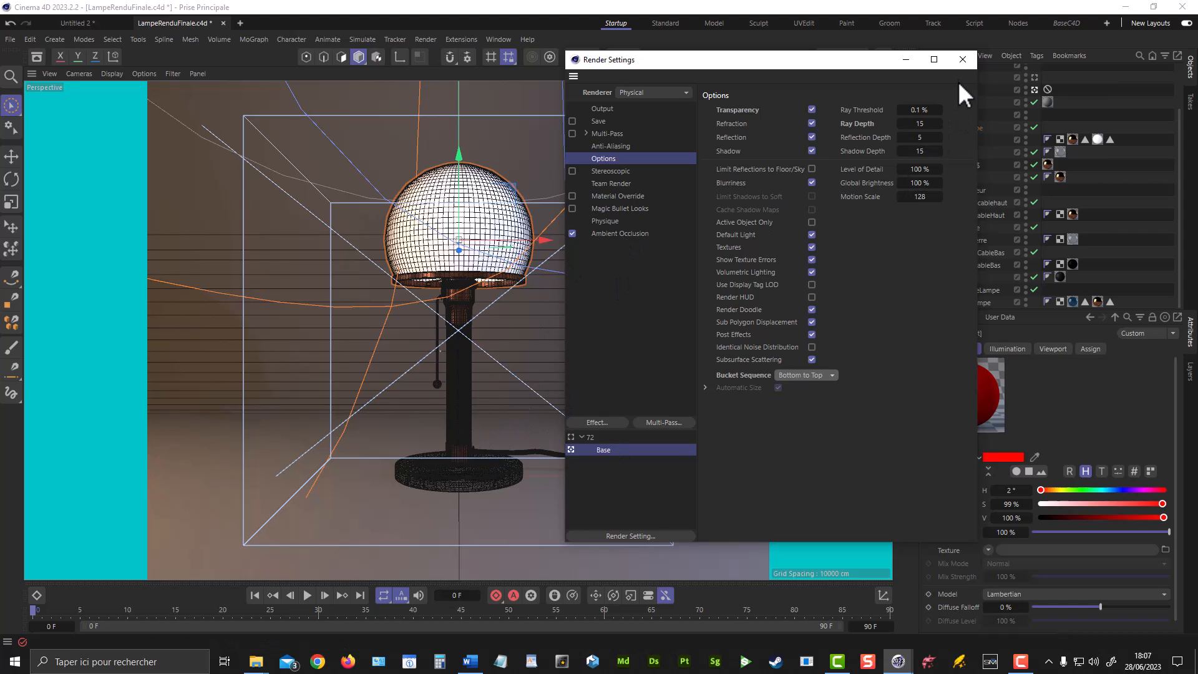
Close the render settings, run a test render in the Picture Viewer, inspect the lamp base up close, and stop and close the render
click(961, 59)
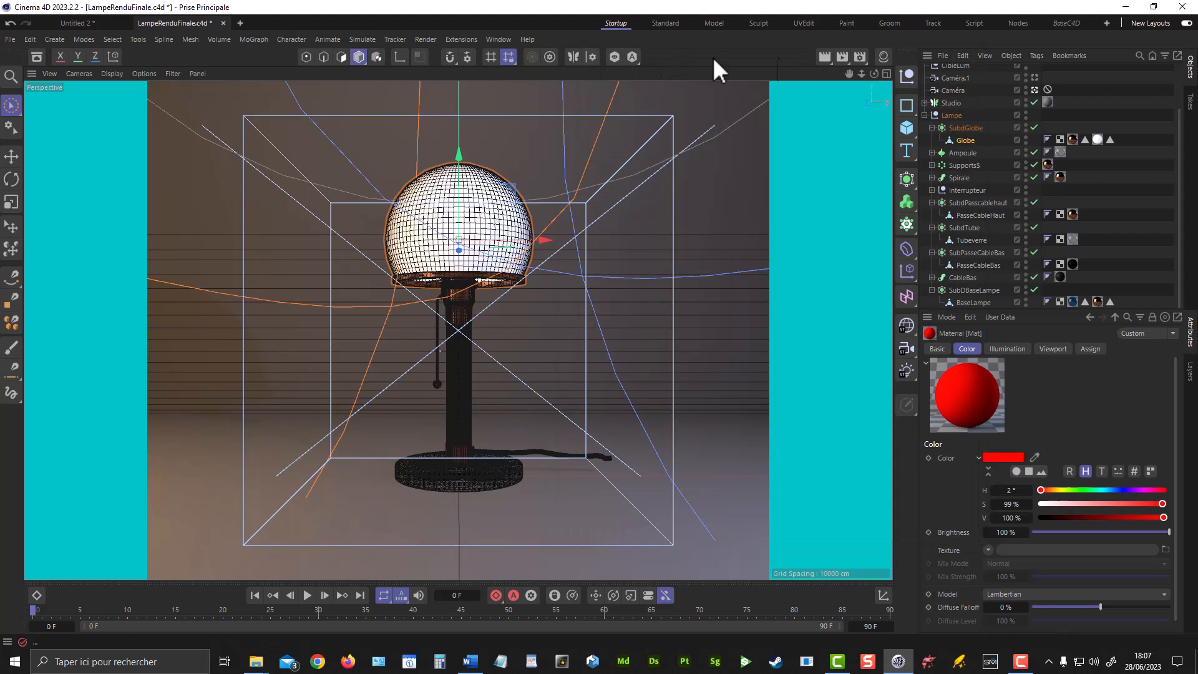
click(844, 55)
drag(855, 50, 635, 40)
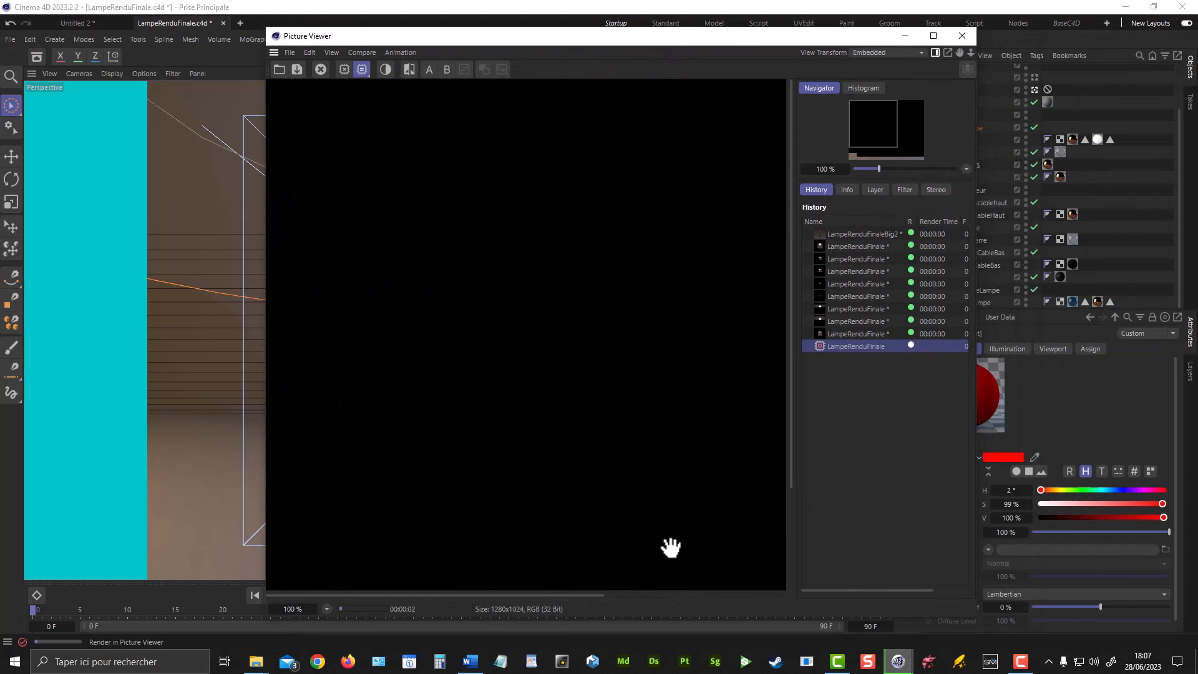
drag(671, 484, 505, 420)
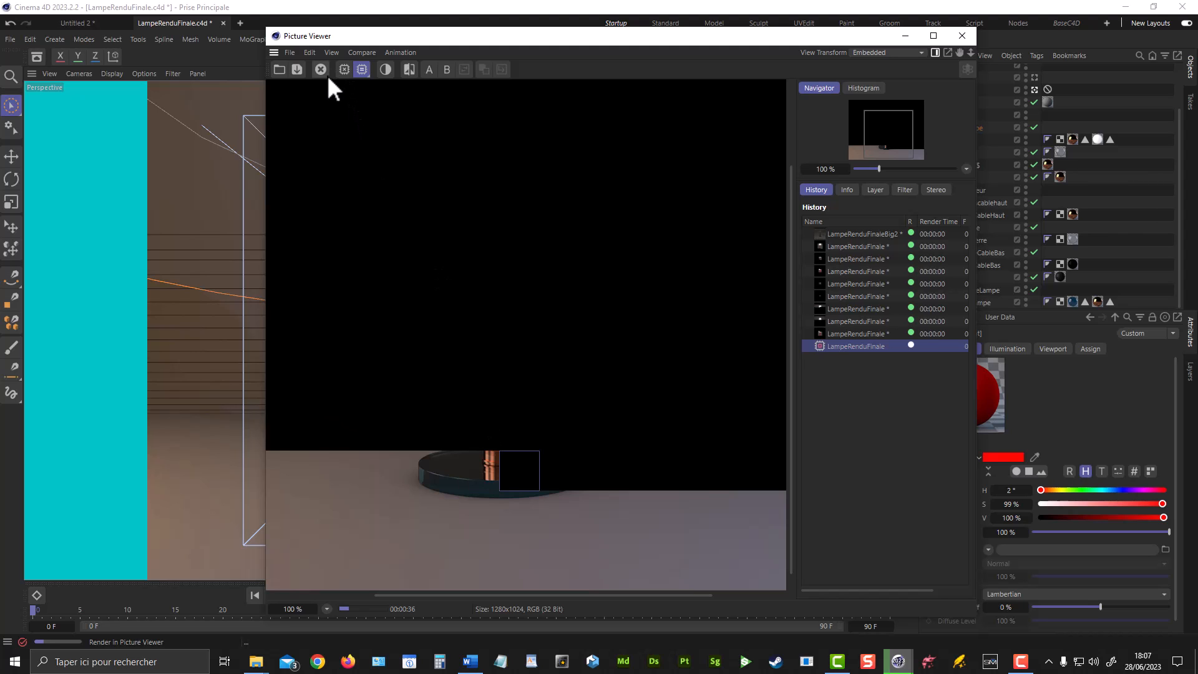
scroll(497, 477, up, 6)
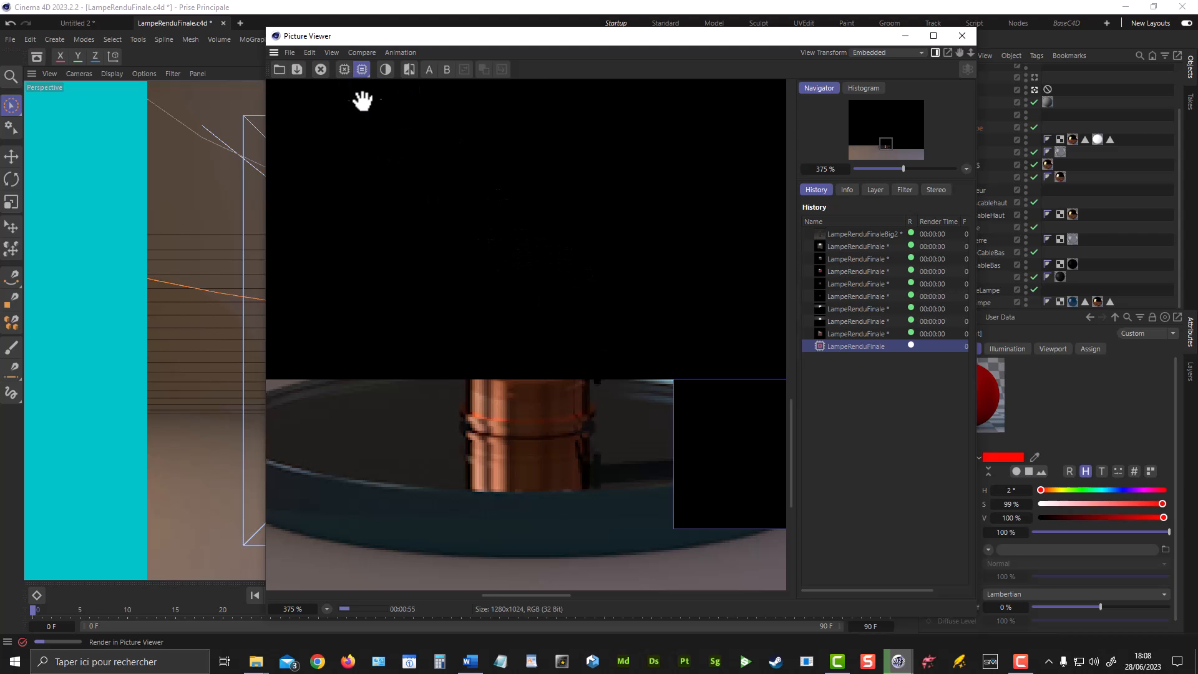
click(320, 69)
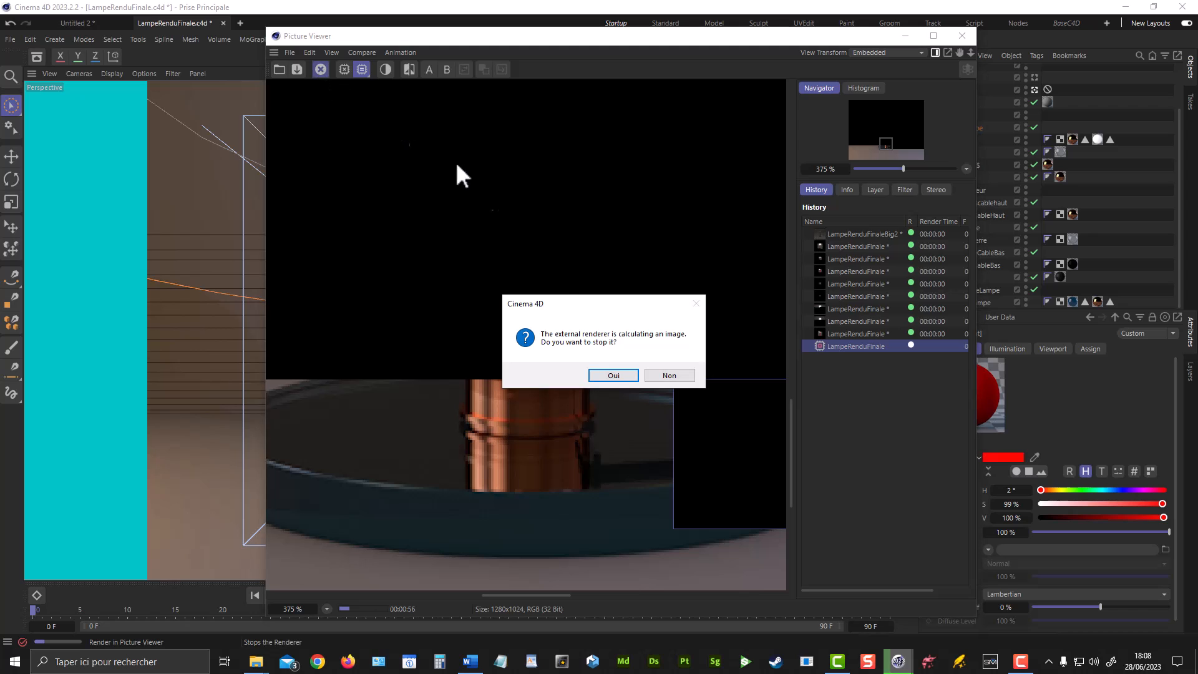
click(614, 375)
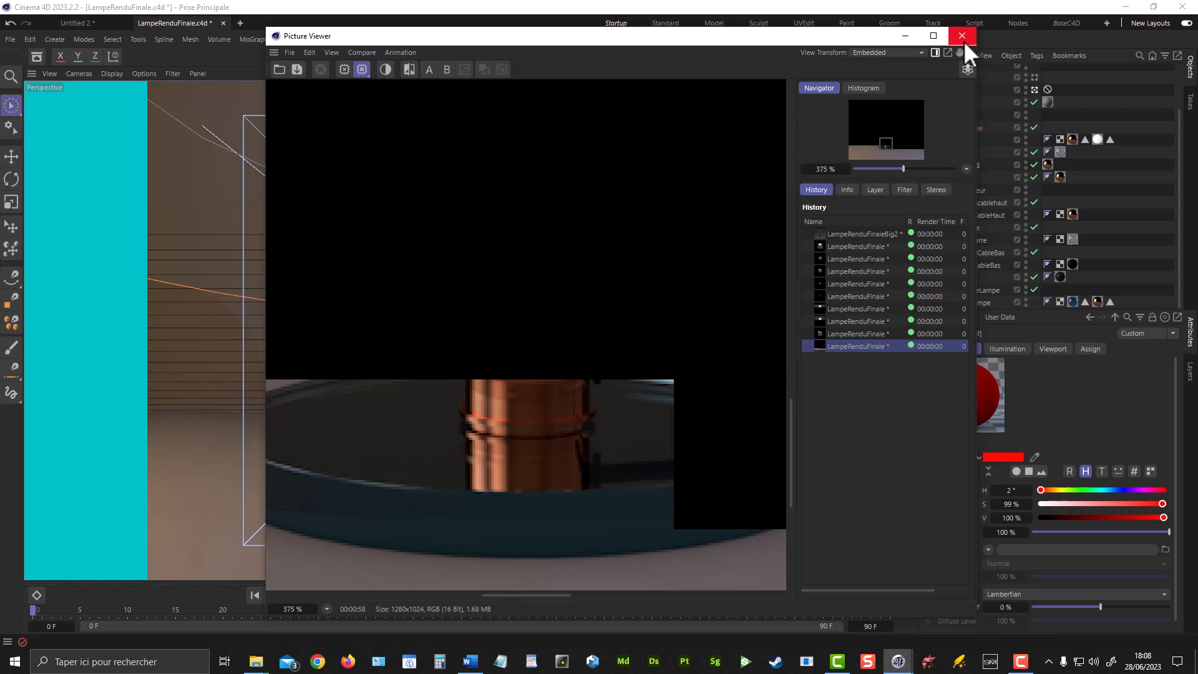
click(962, 36)
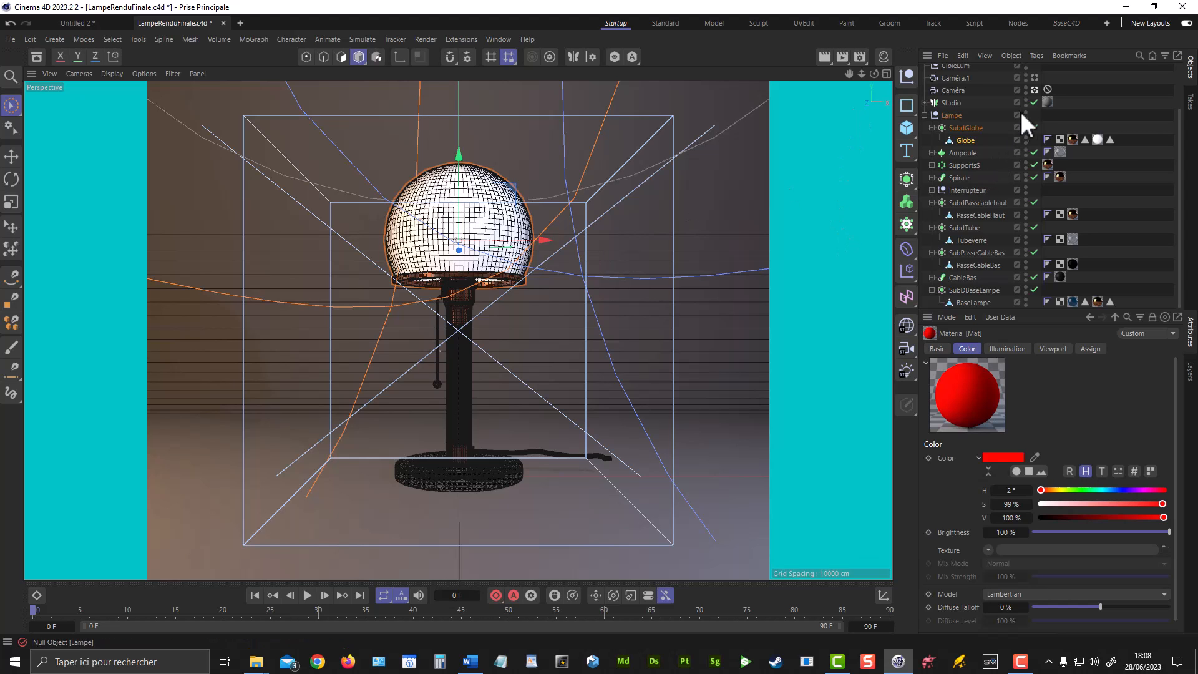
Compare the views through Caméra.1 and Caméra, and transfer Caméra's Protection tag to Caméra.1 while working in the Top view
click(1034, 77)
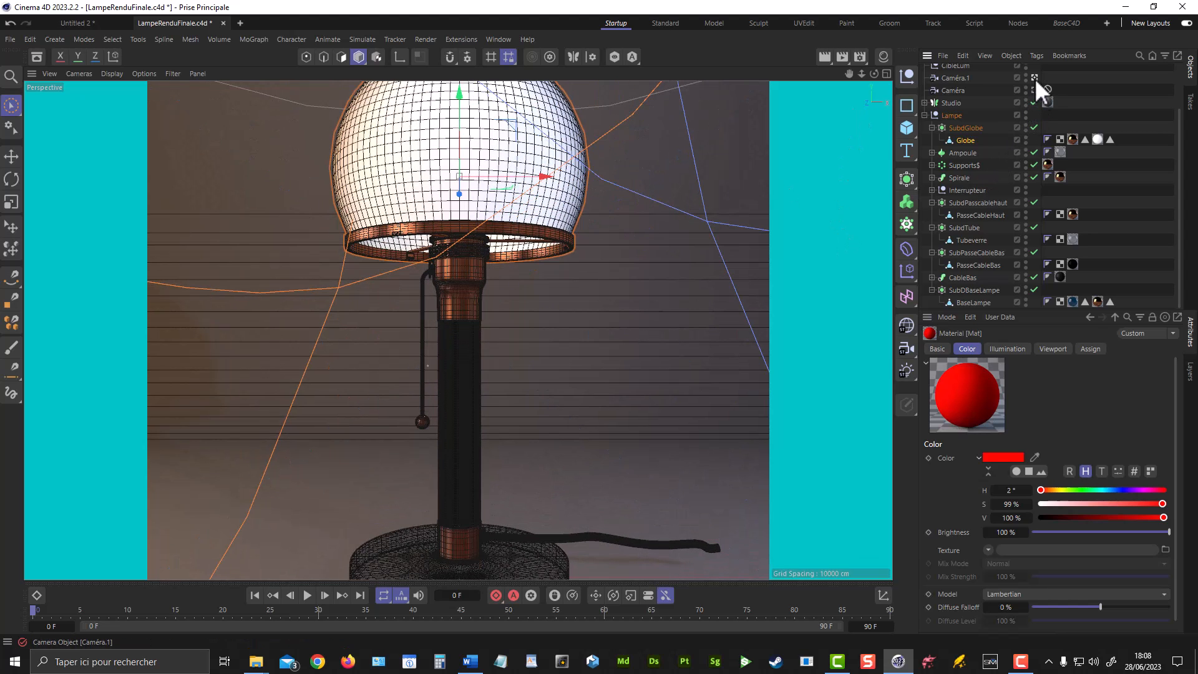
click(1034, 90)
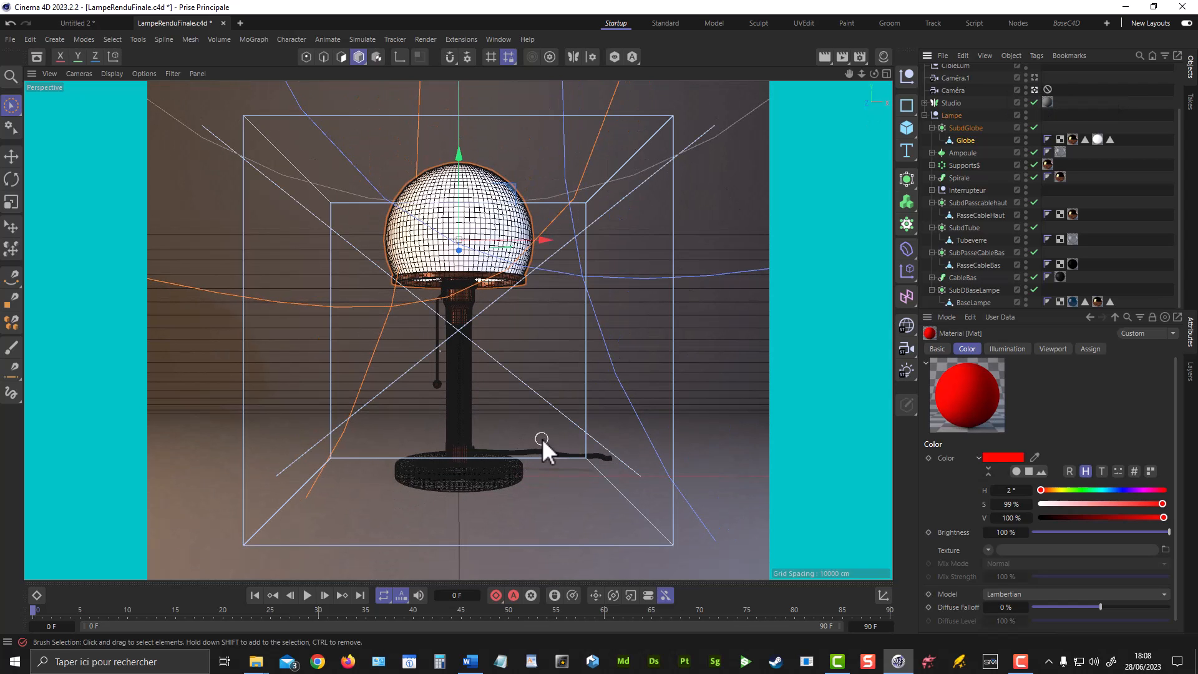
middle_click(638, 361)
middle_click(658, 318)
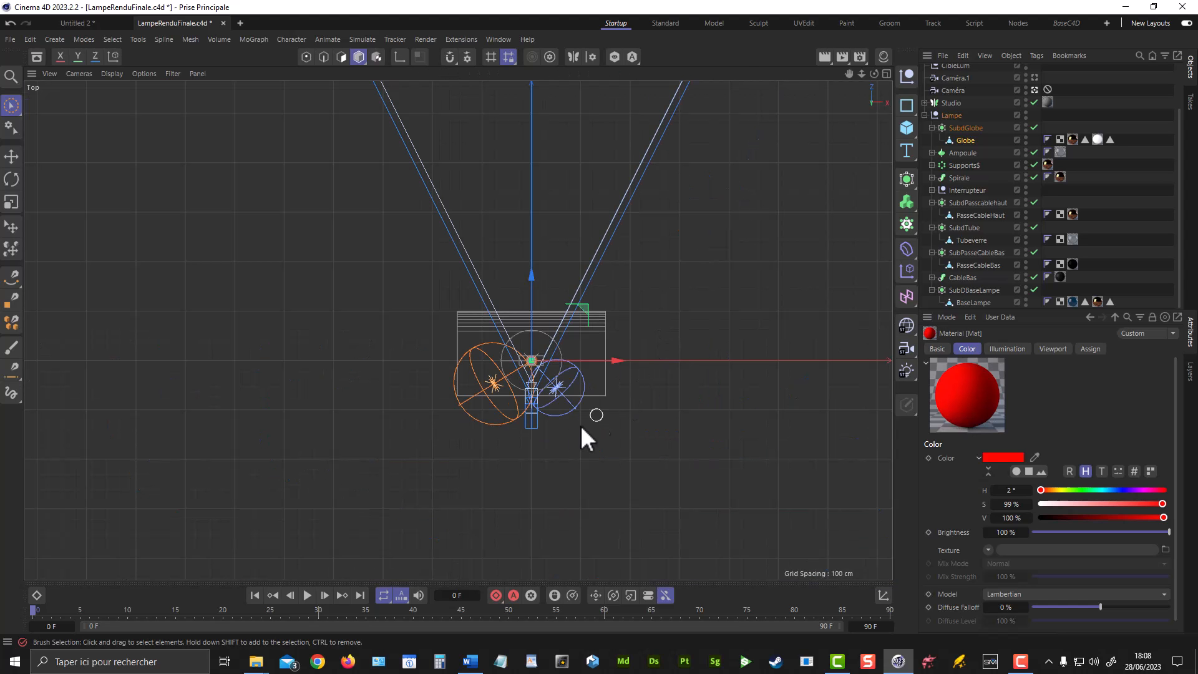
scroll(533, 421, up, 10)
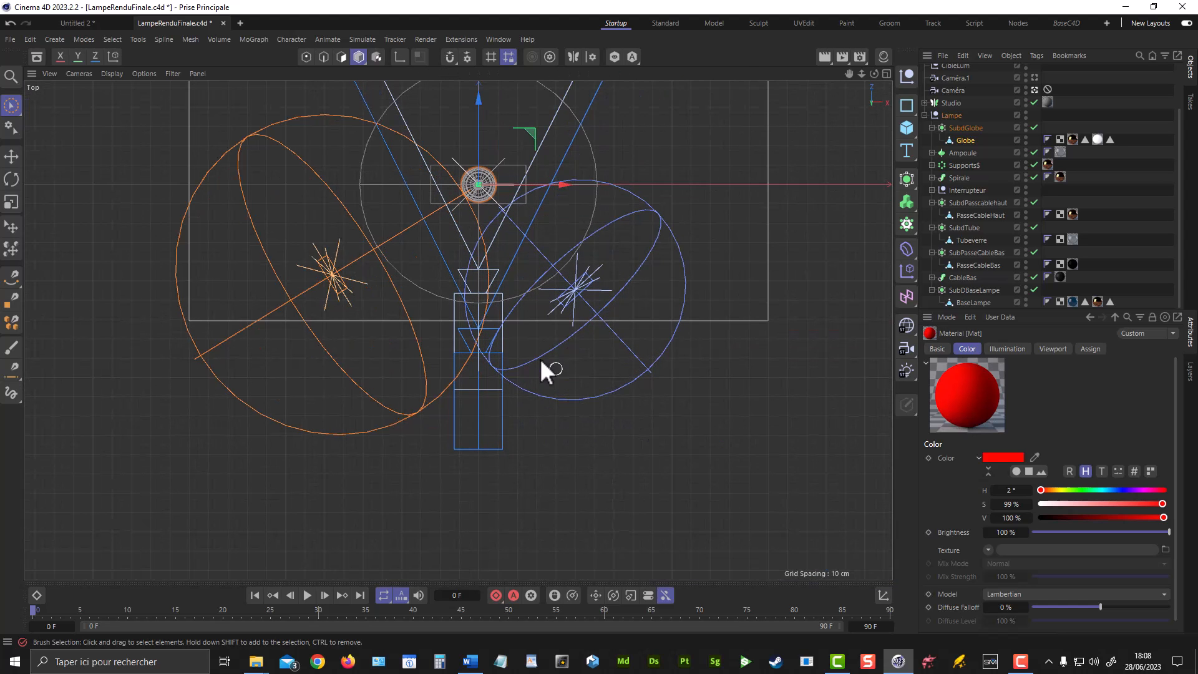
click(949, 91)
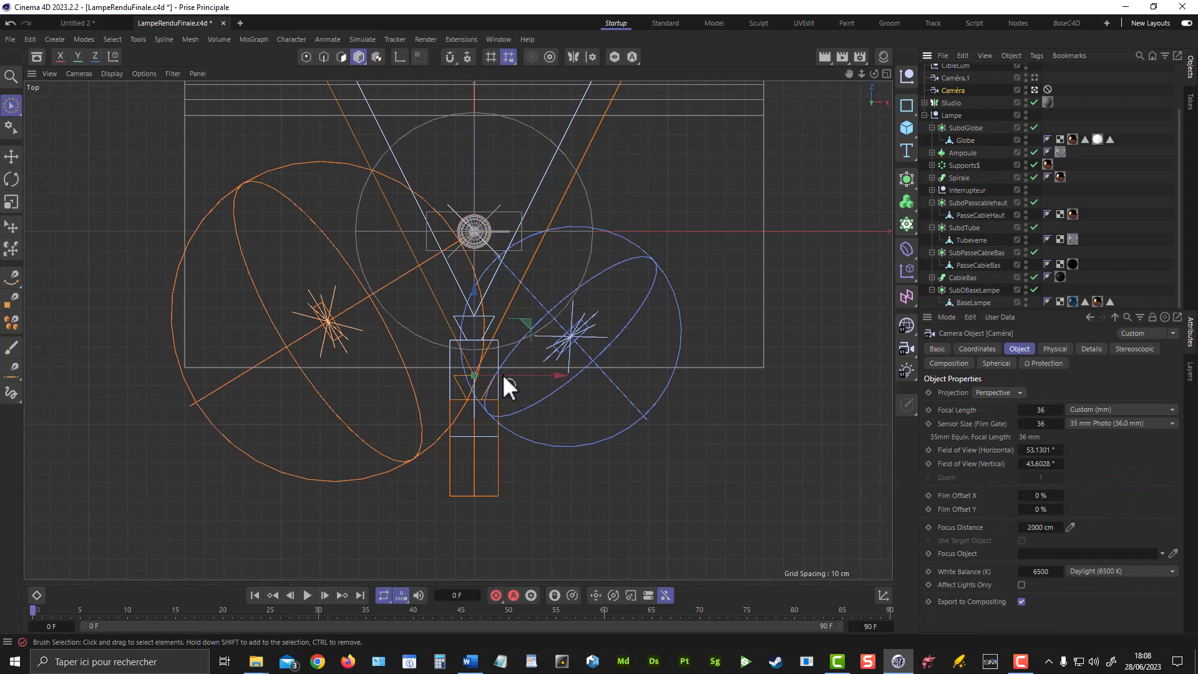
click(10, 160)
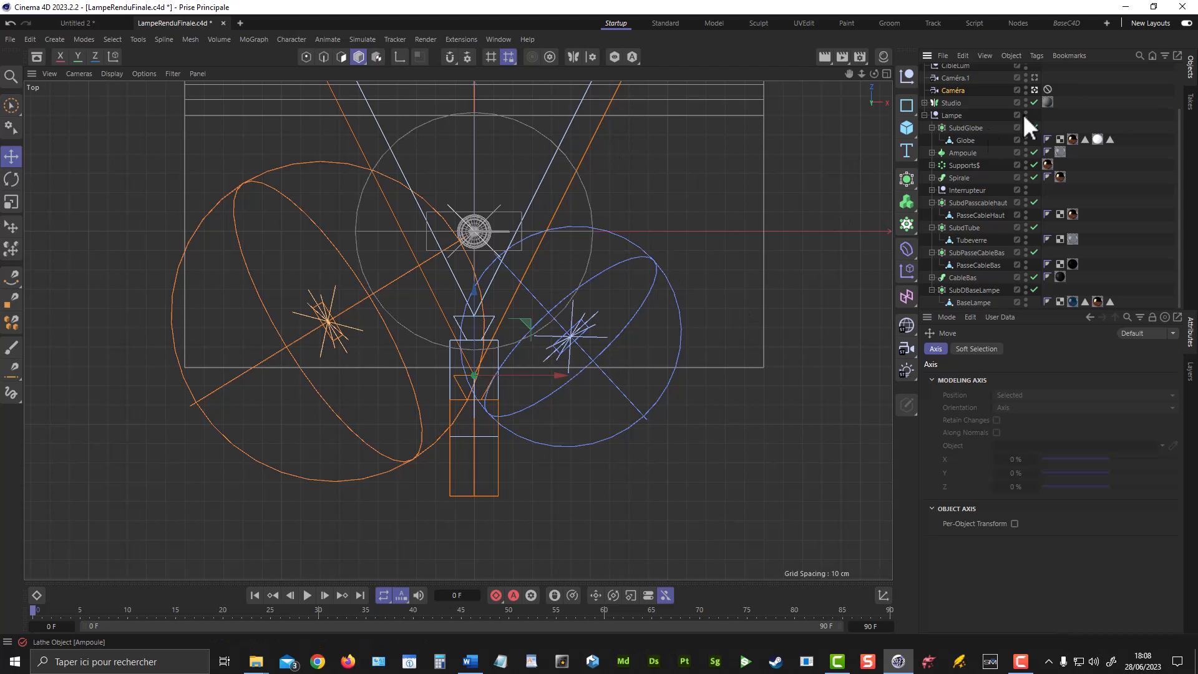
click(1048, 90)
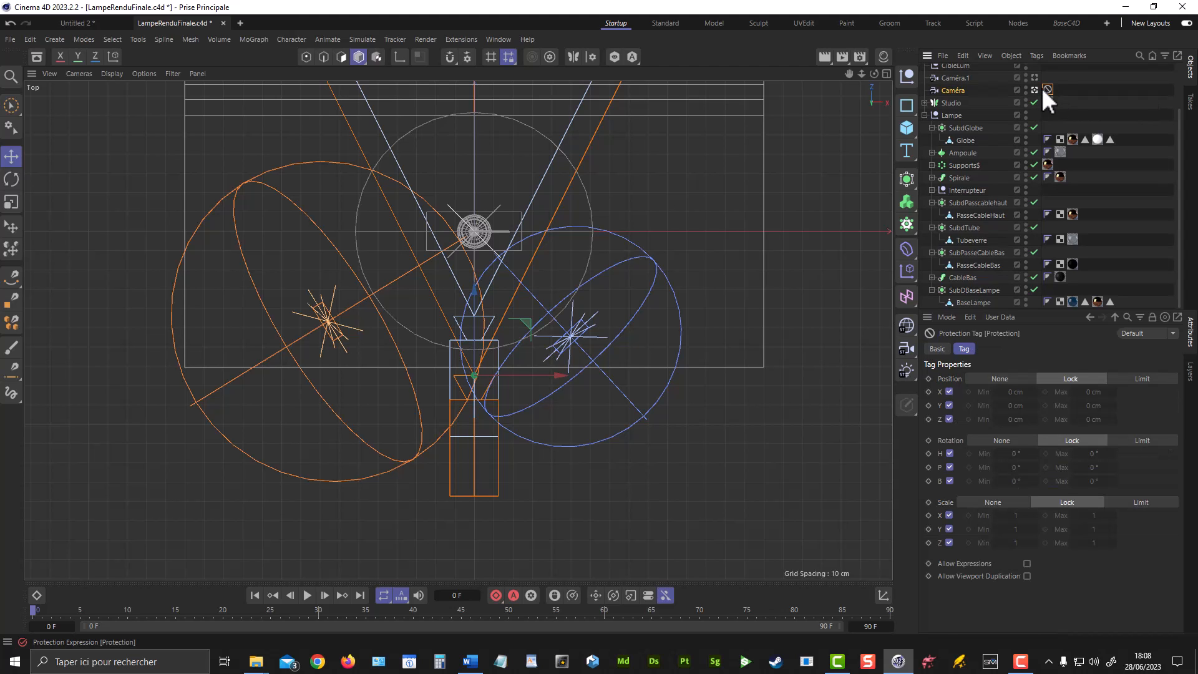
drag(1046, 89, 1051, 77)
Move Caméra closer to the lamp along its Z axis, return the Protection tag to it, and go back to the Perspective view
drag(473, 302, 473, 278)
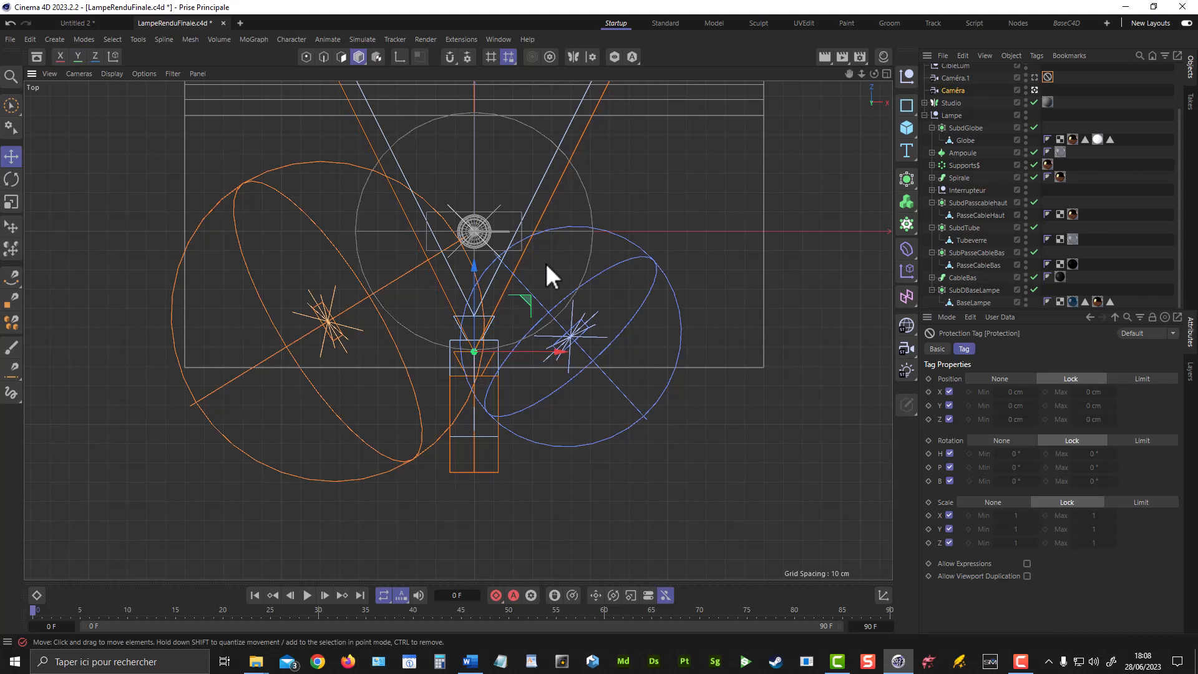
drag(1047, 77, 1053, 89)
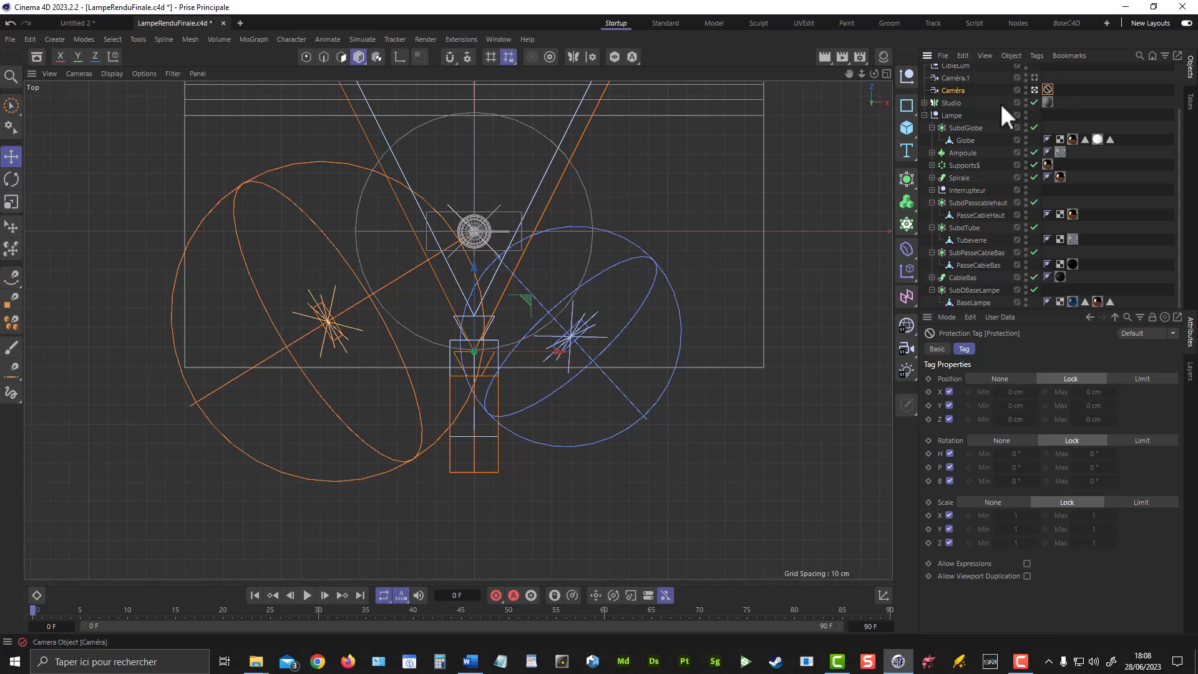
middle_click(597, 264)
middle_click(353, 277)
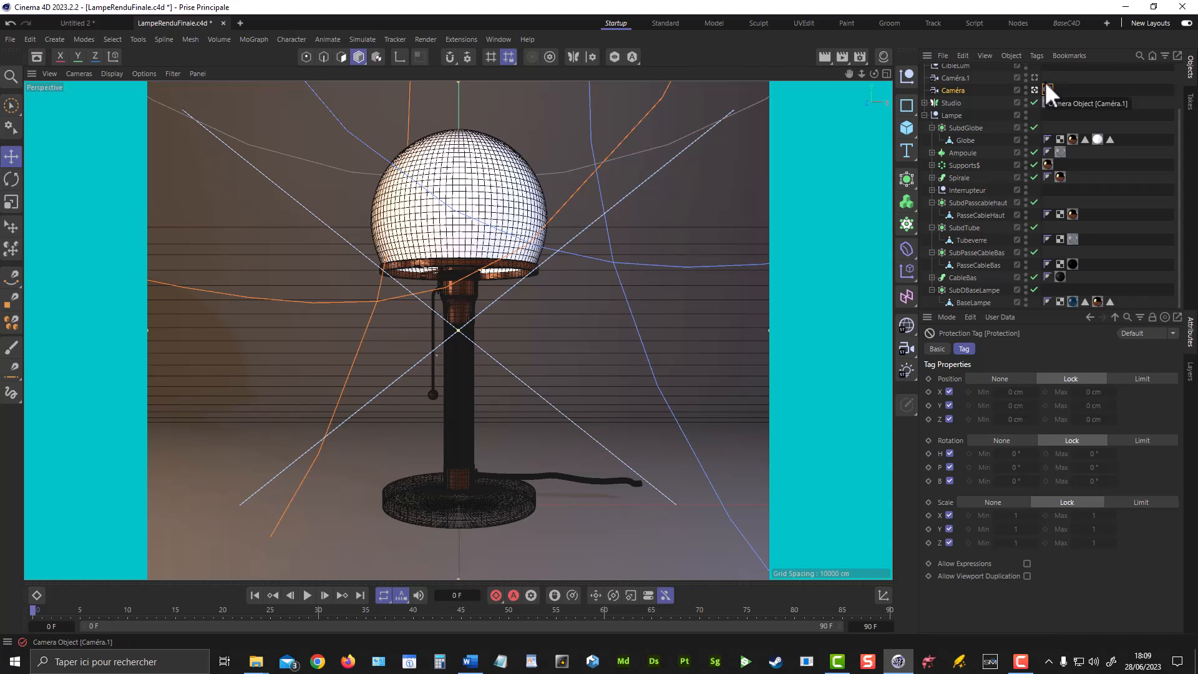
click(842, 57)
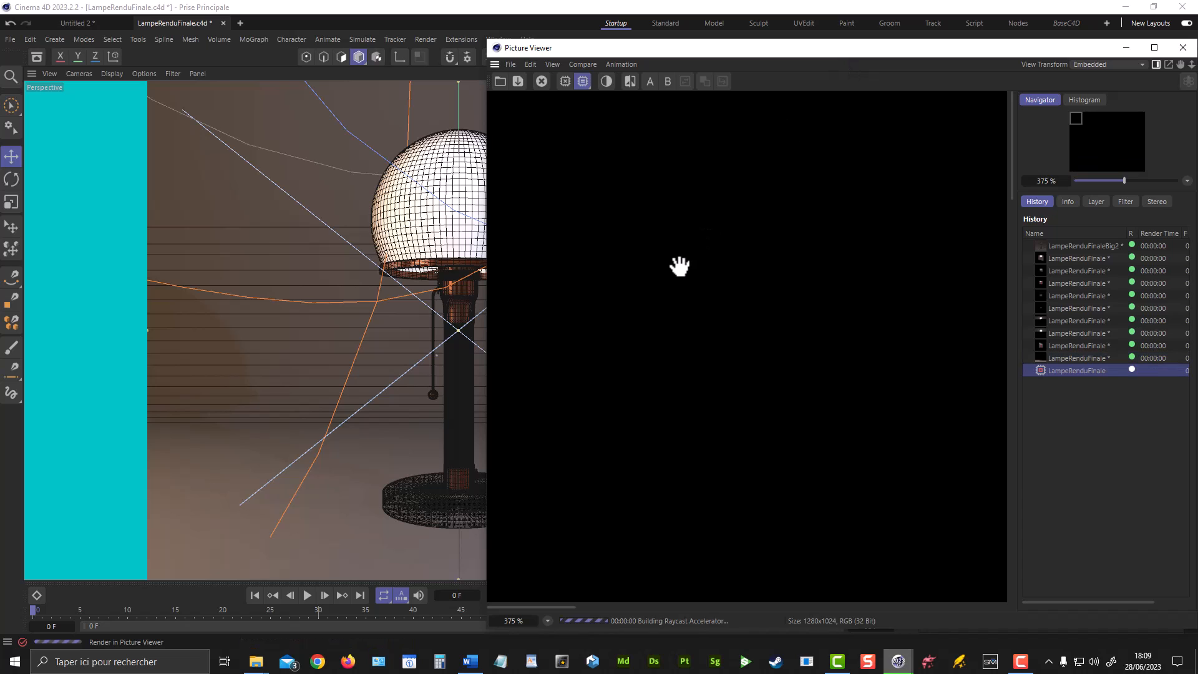
drag(819, 52, 674, 74)
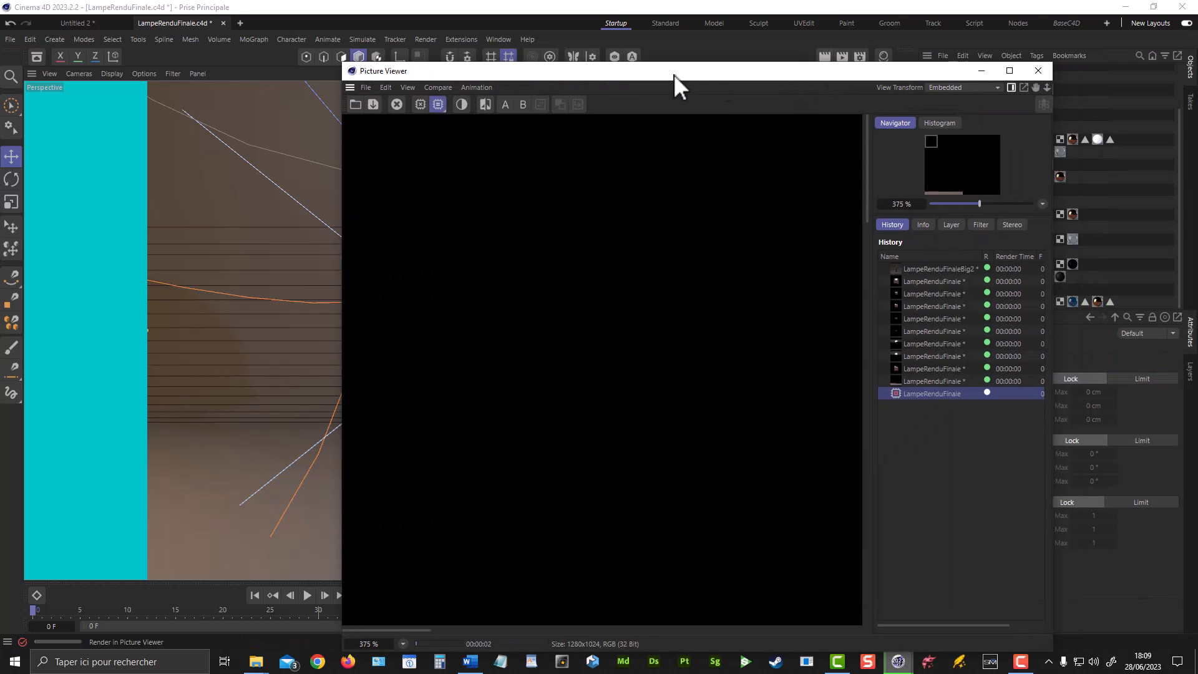
click(396, 104)
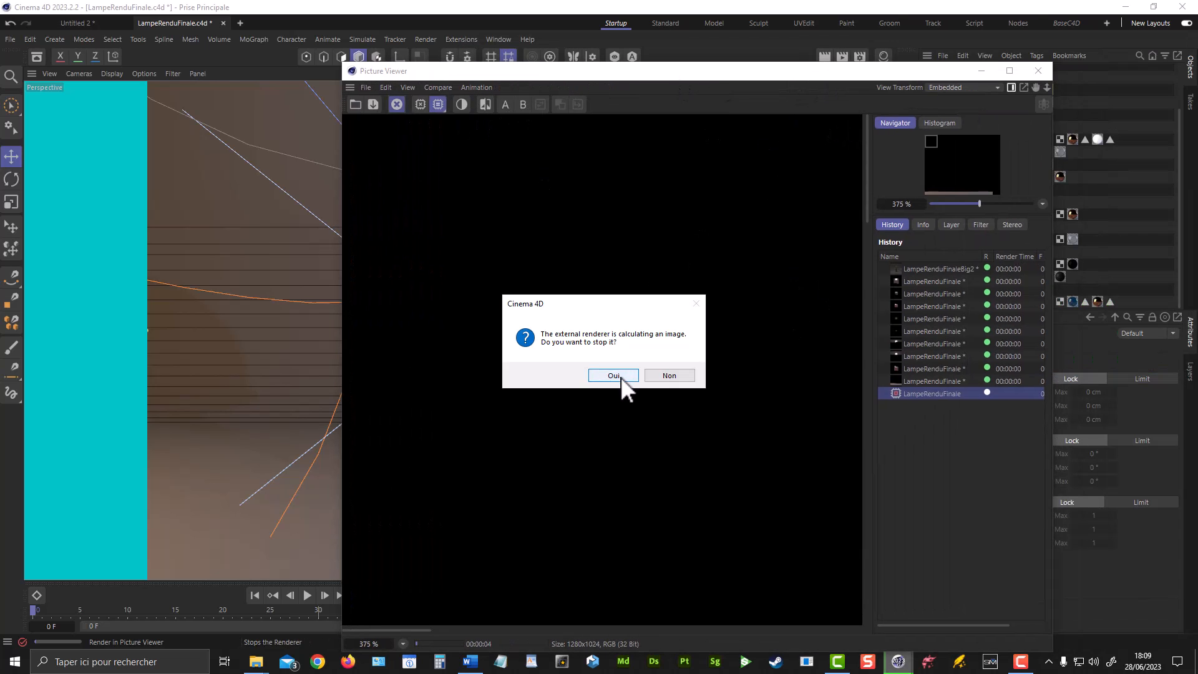
click(613, 375)
click(1039, 70)
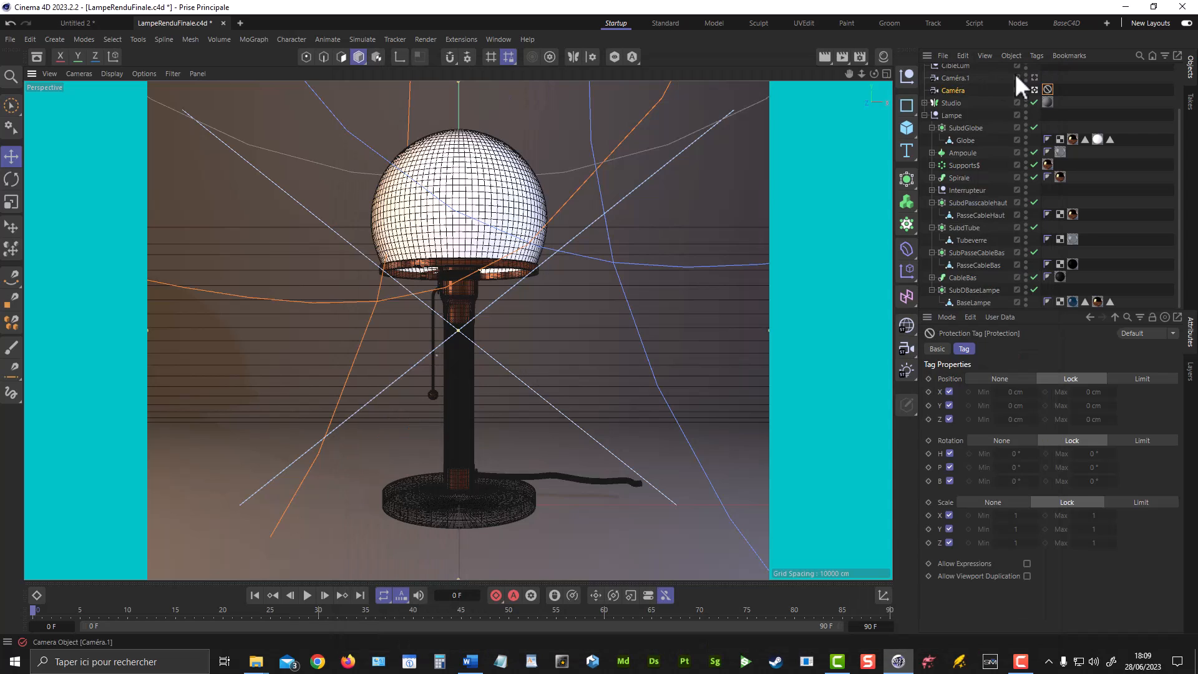
Set the bucket sequence in the render options to Centered and close the render settings
click(860, 57)
click(1011, 362)
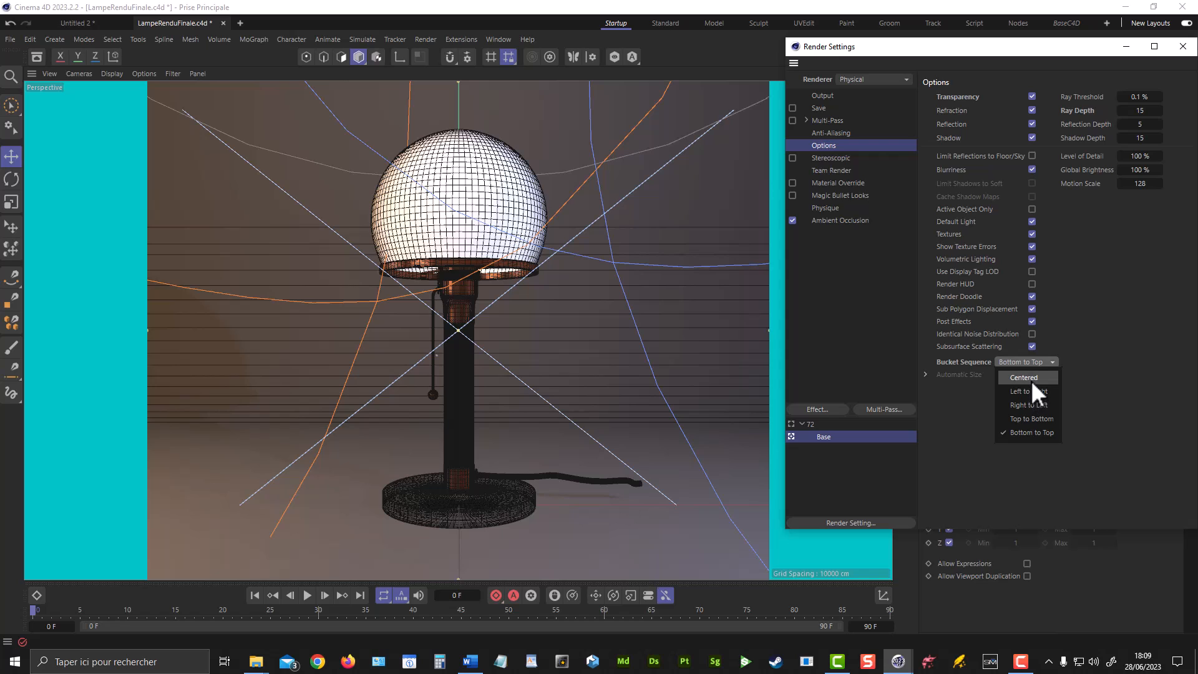
click(1183, 47)
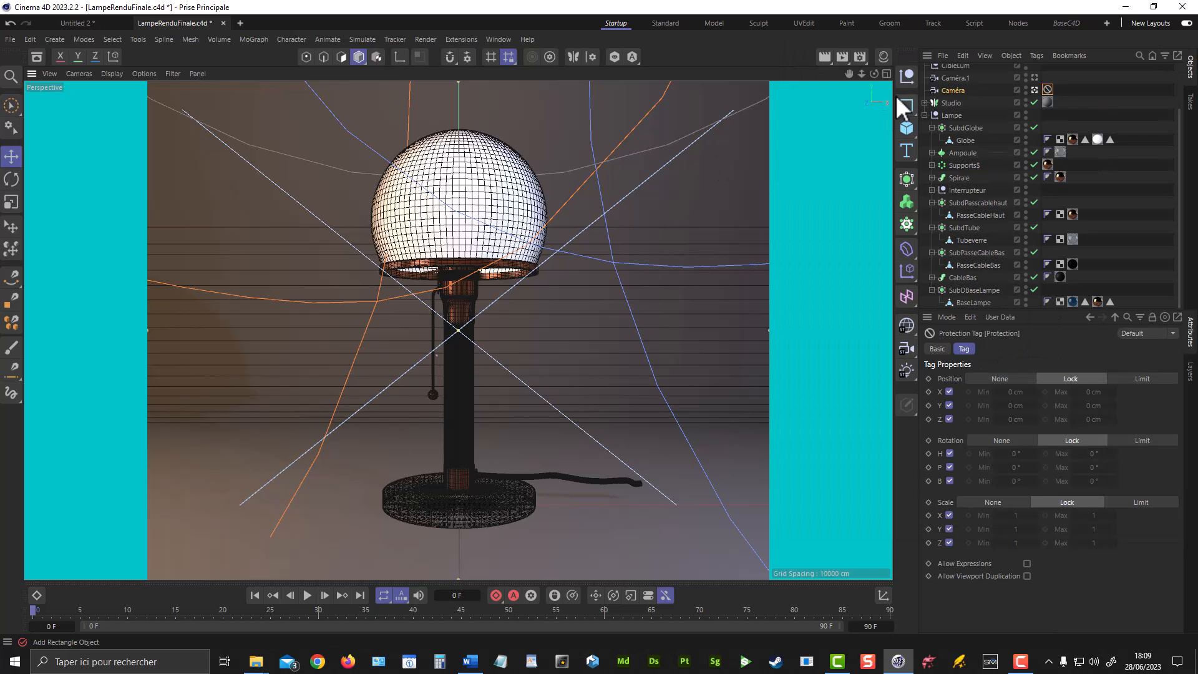
Run a test render in the Picture Viewer, inspect the lamp at 100% zoom, and stop and close the render
click(843, 56)
drag(785, 48, 613, 32)
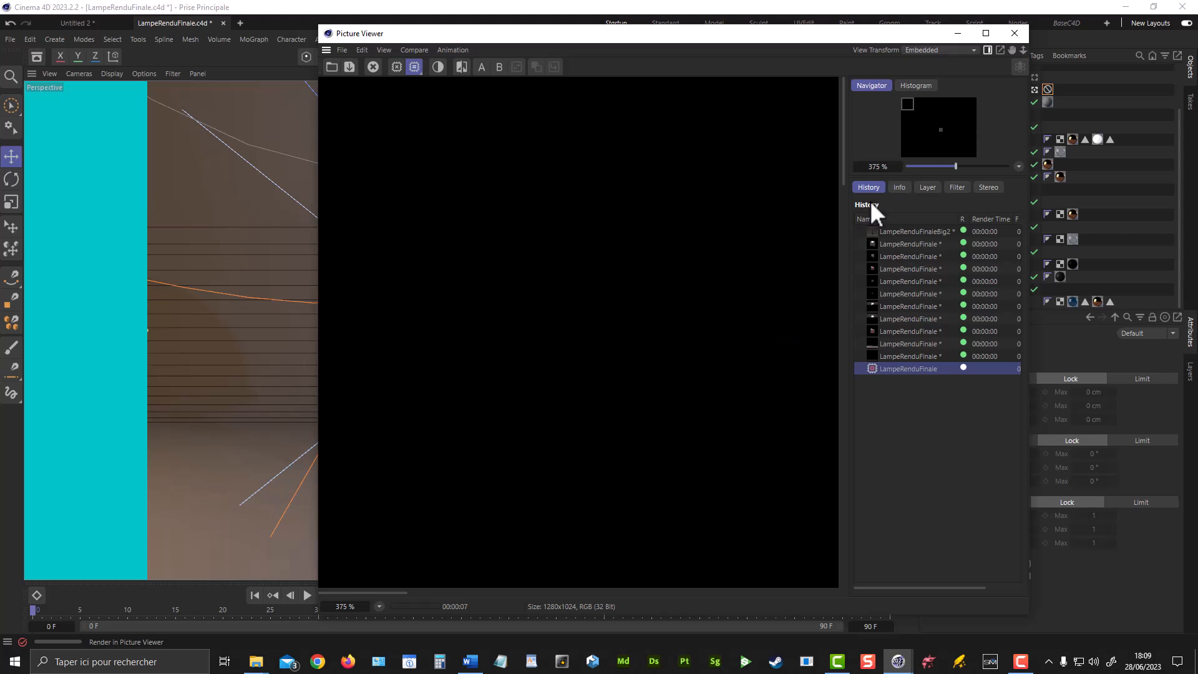
drag(599, 342, 577, 265)
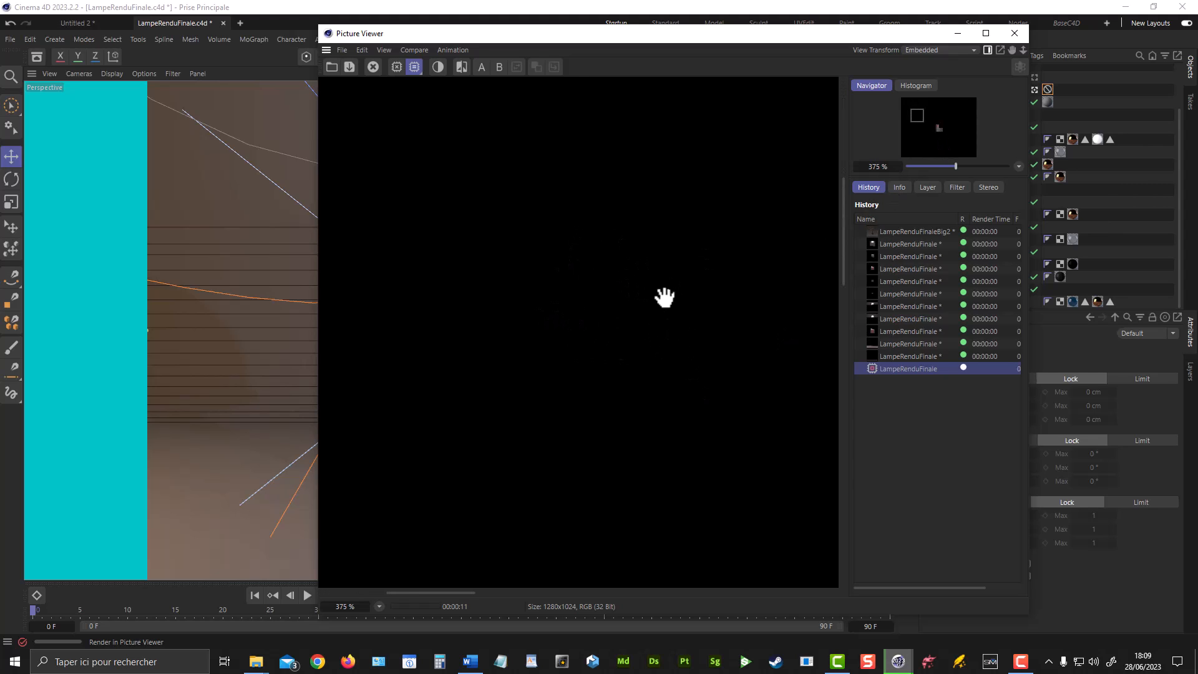
drag(730, 306, 698, 470)
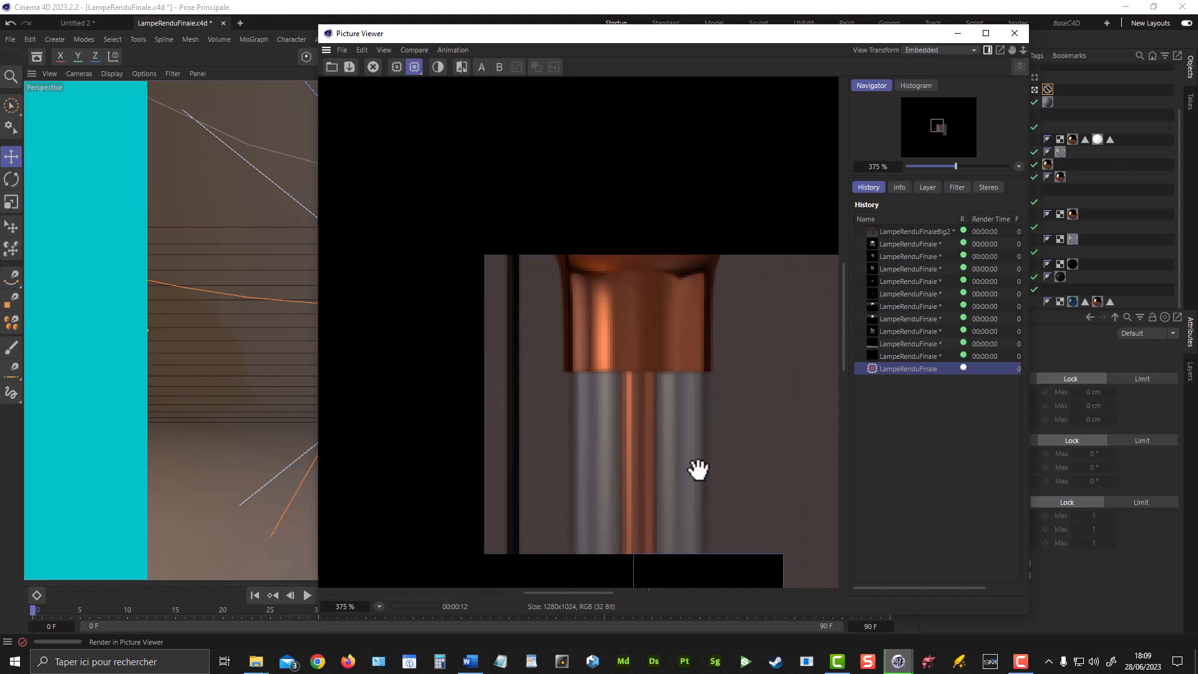
click(361, 605)
text(100)
key(Return)
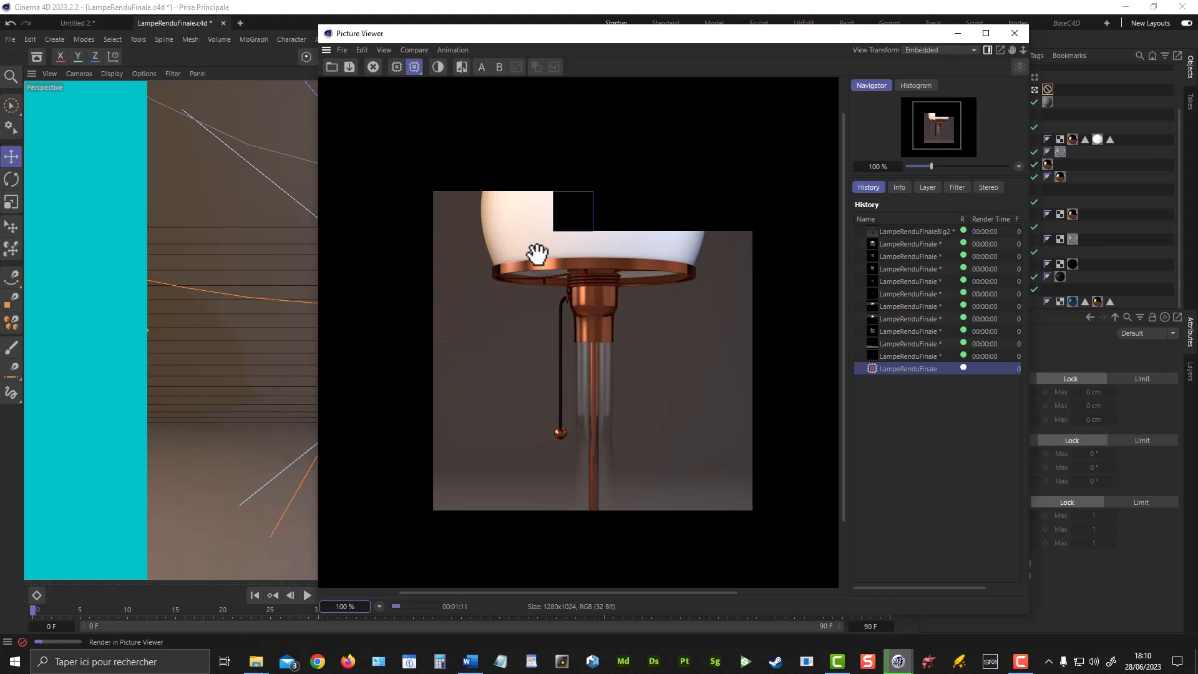
click(372, 74)
click(626, 376)
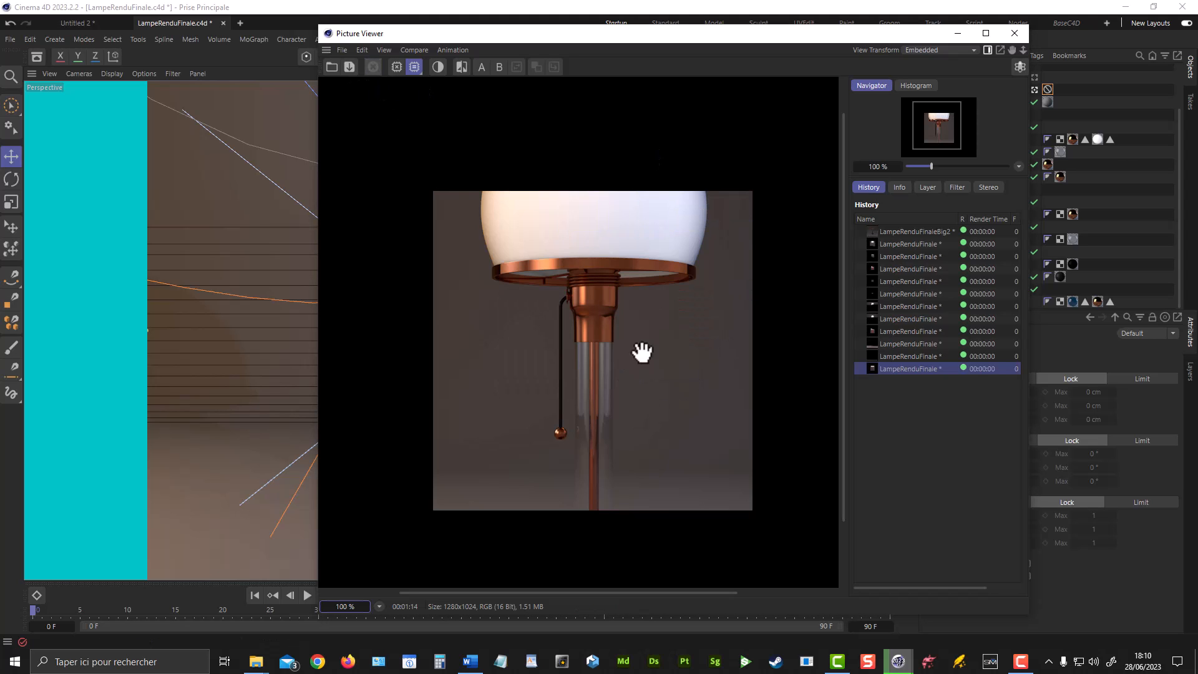
click(1011, 34)
Reopen the render settings, shift the window off the object list, and add the Global Illumination effect
click(861, 56)
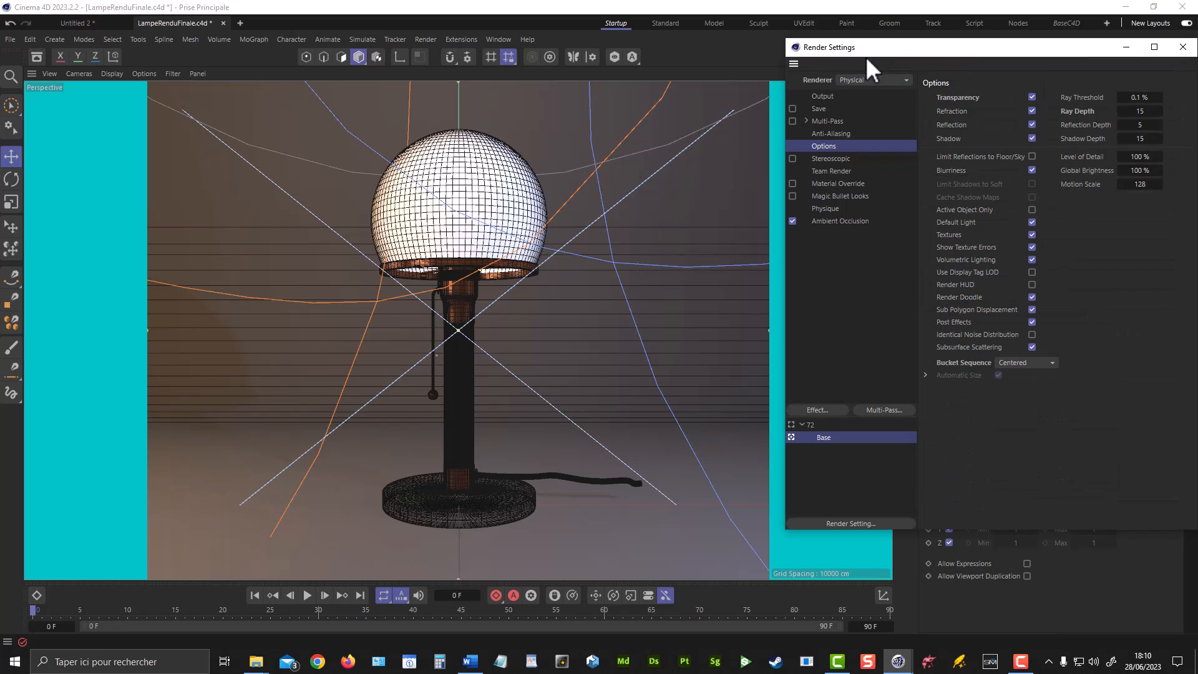
drag(883, 51, 444, 60)
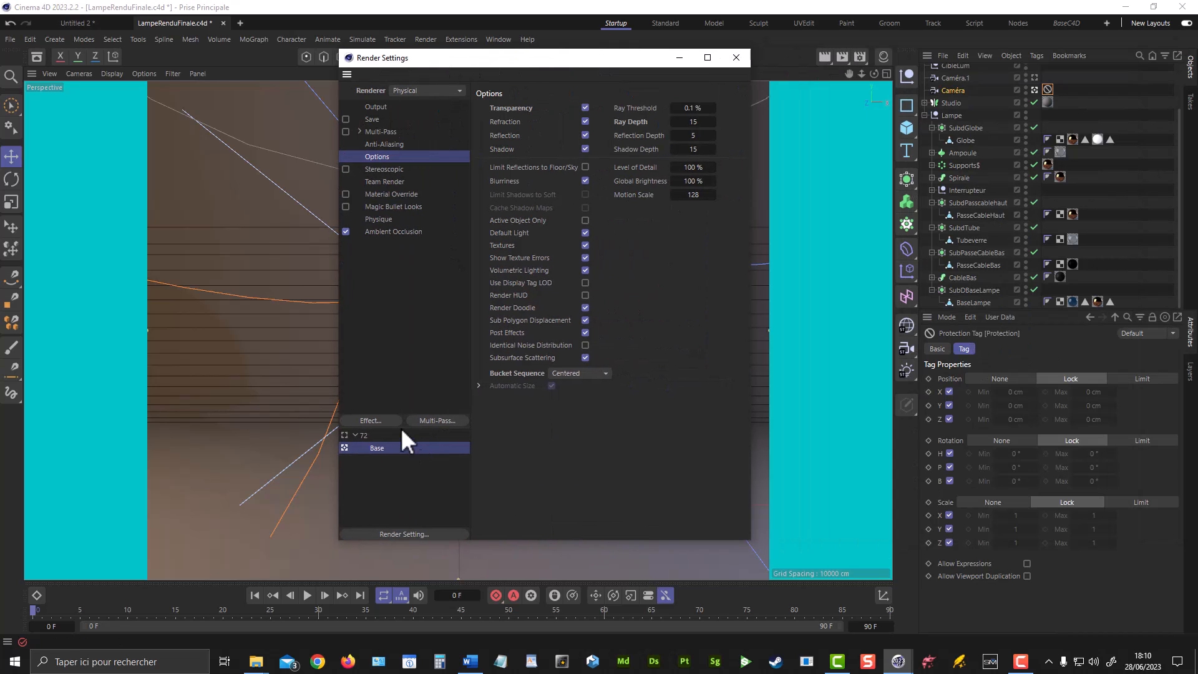
click(370, 420)
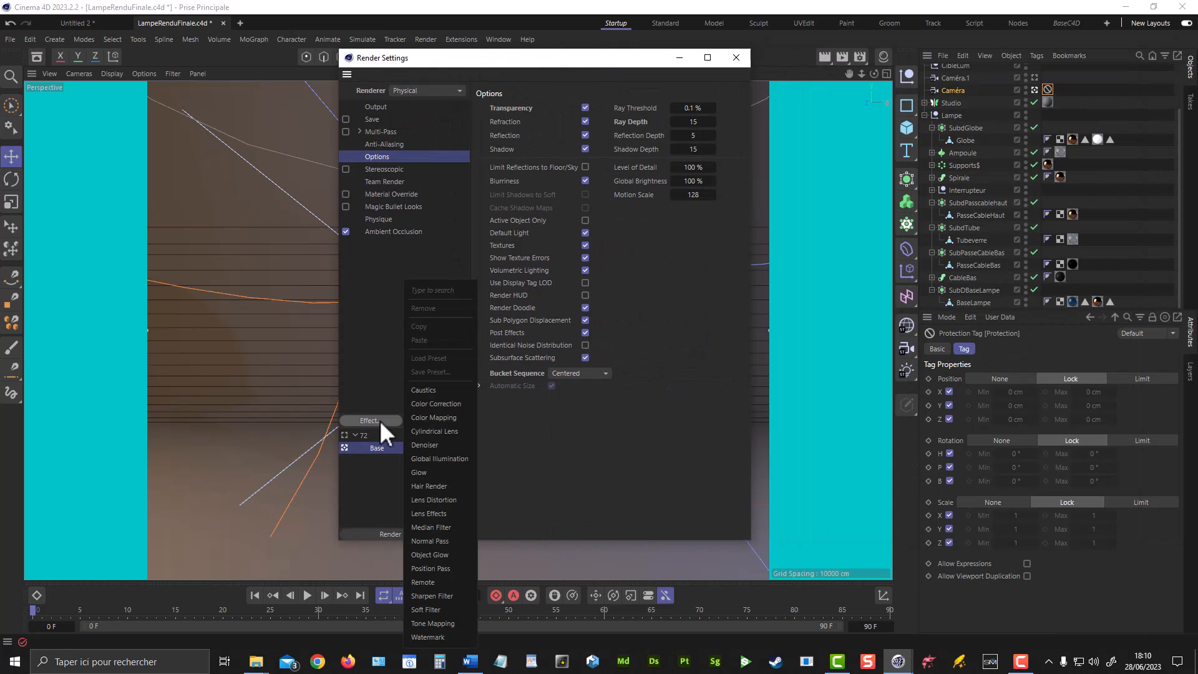
click(443, 459)
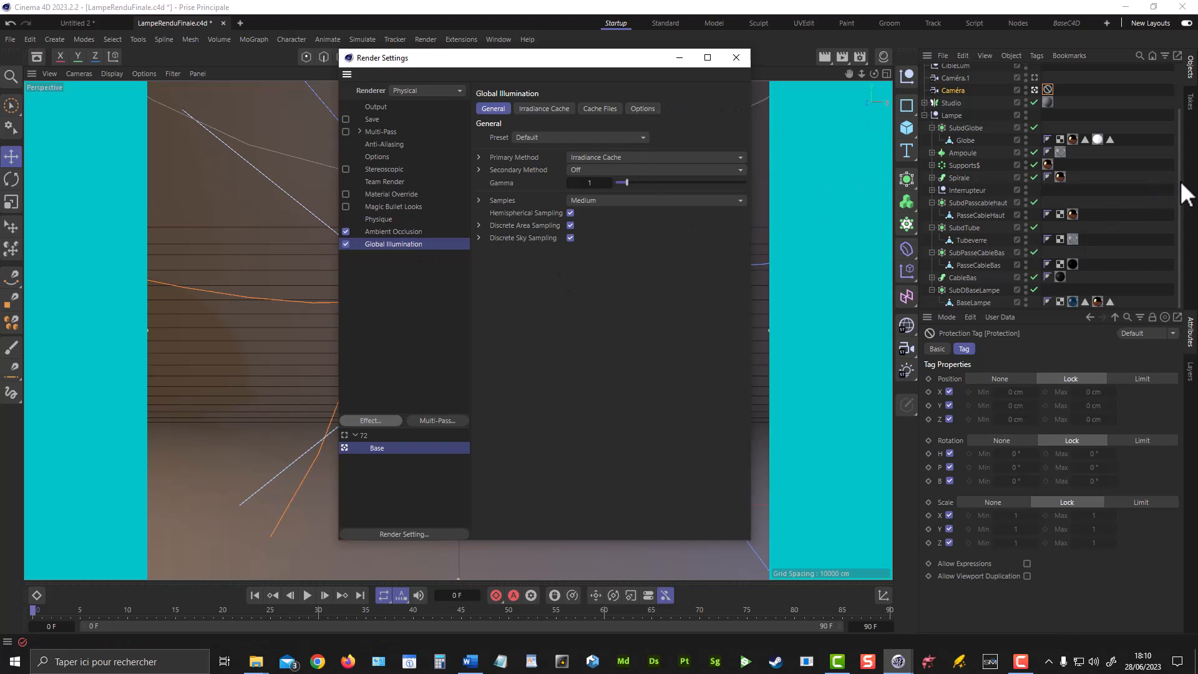
Set the Global Illumination preset to Interior - High and close the render settings
drag(1187, 195, 1179, 127)
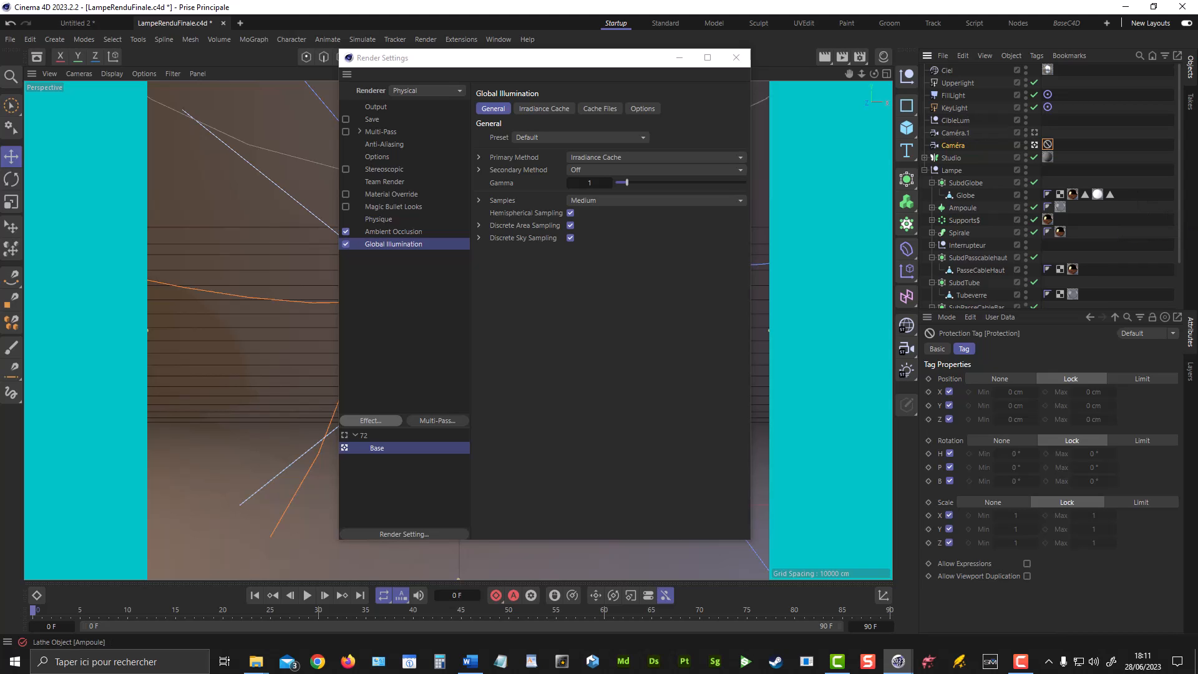
key(F10)
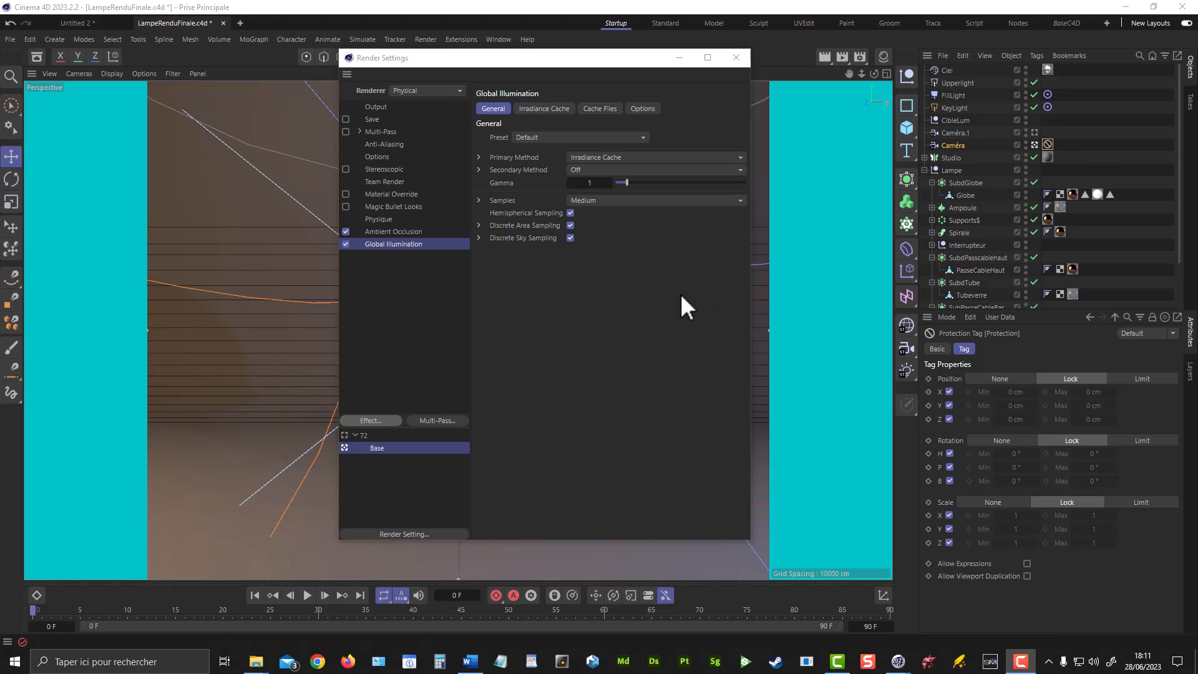
click(533, 140)
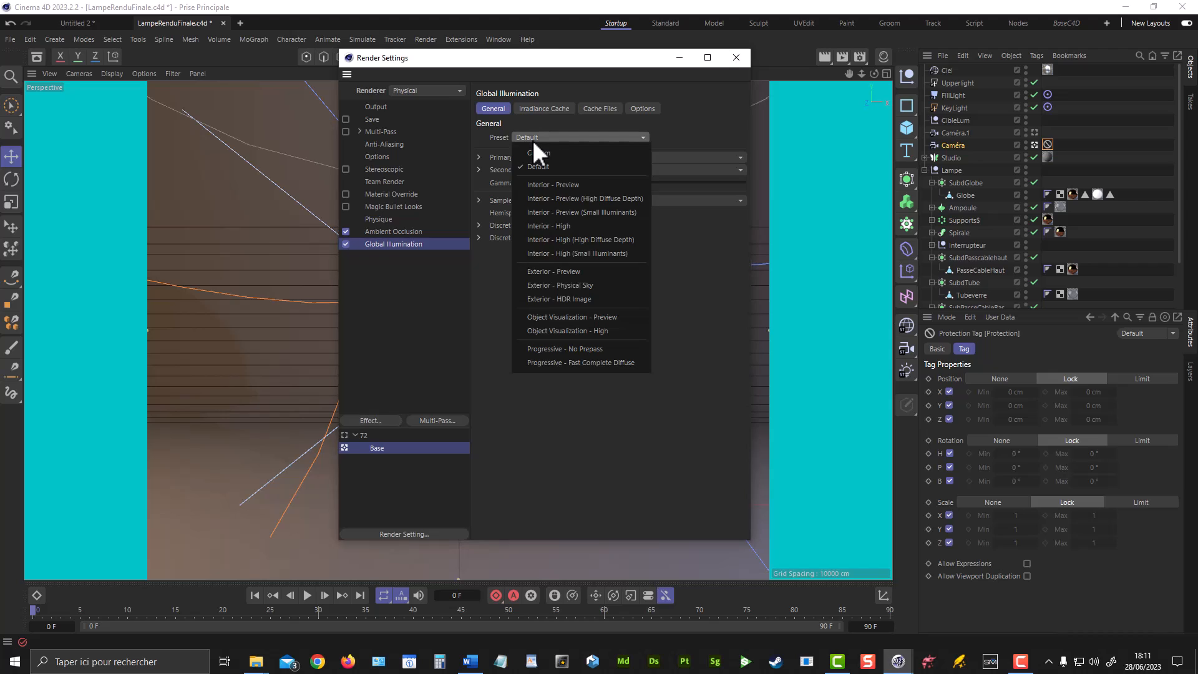
click(559, 226)
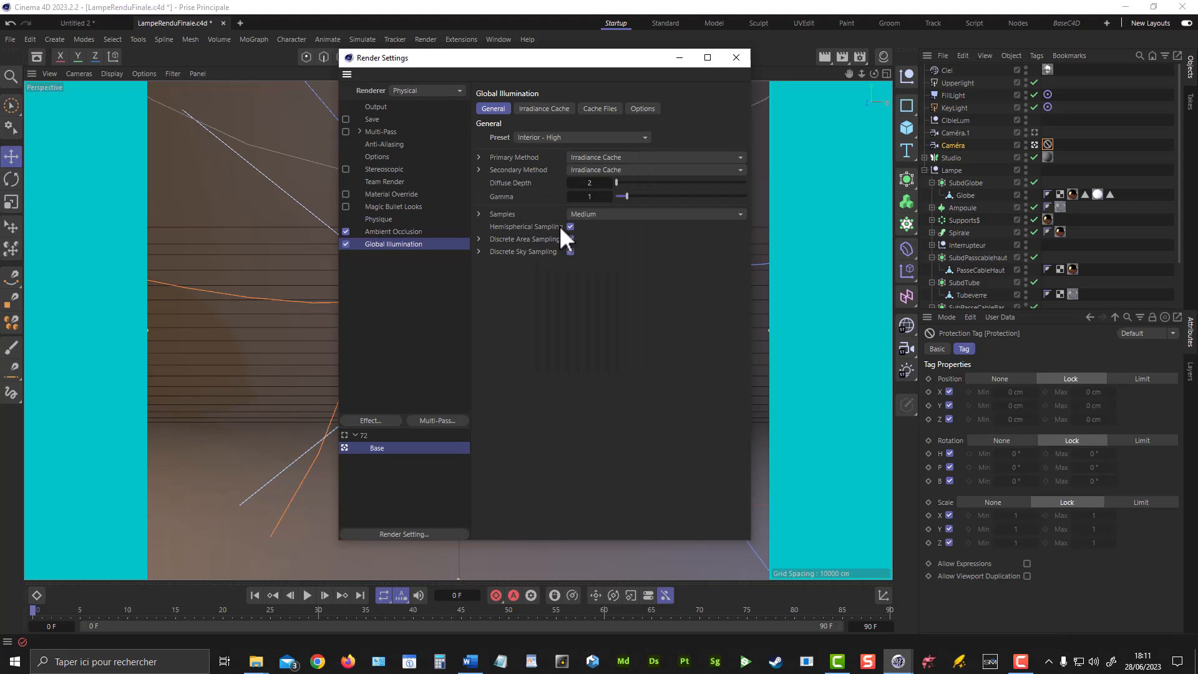
click(733, 60)
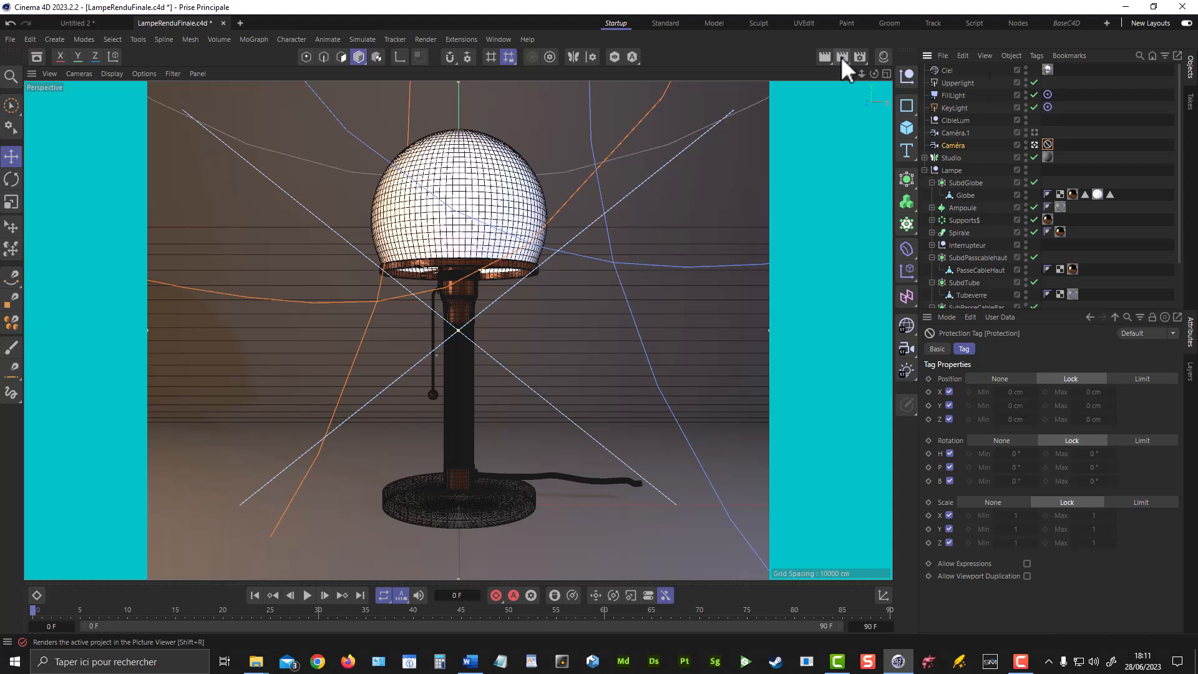
Start a test render in the Picture Viewer and shift its window clear of the object list and material display
click(841, 57)
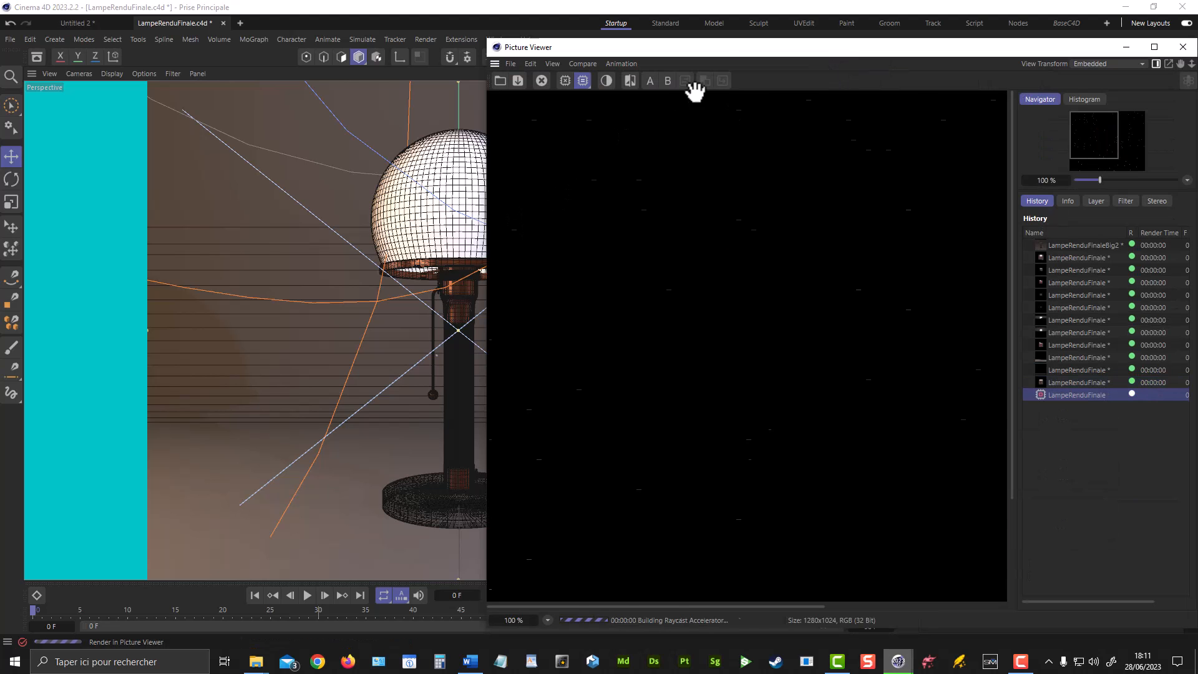
drag(726, 50, 421, 25)
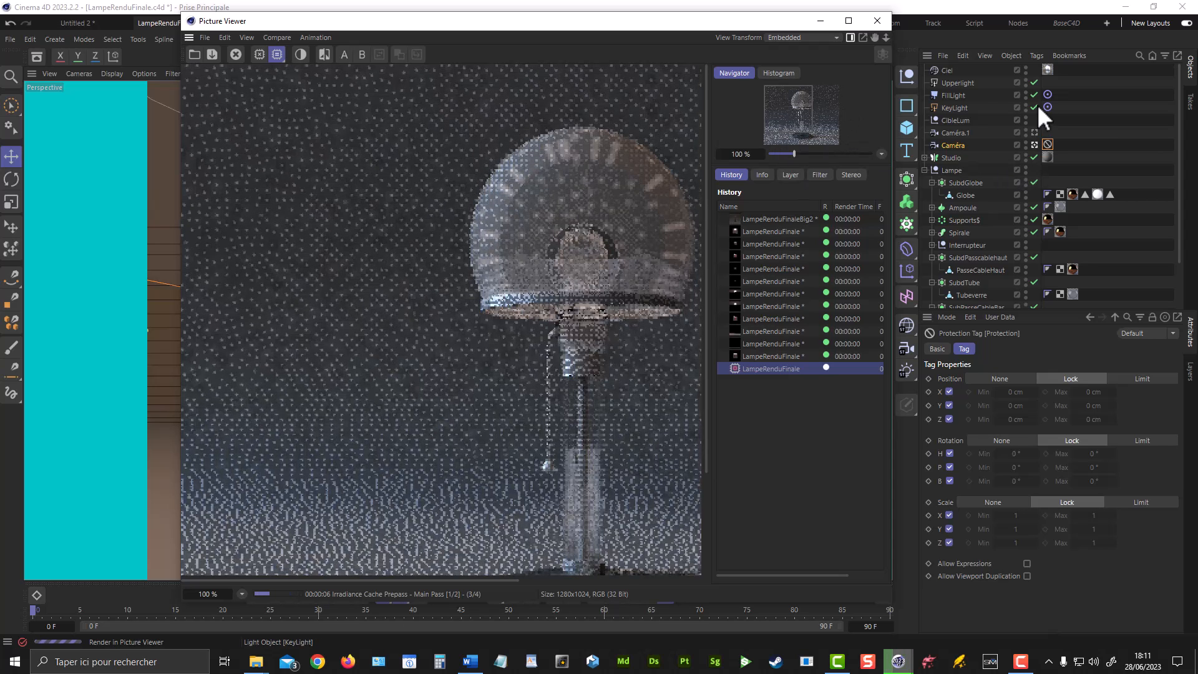
drag(739, 24, 599, 36)
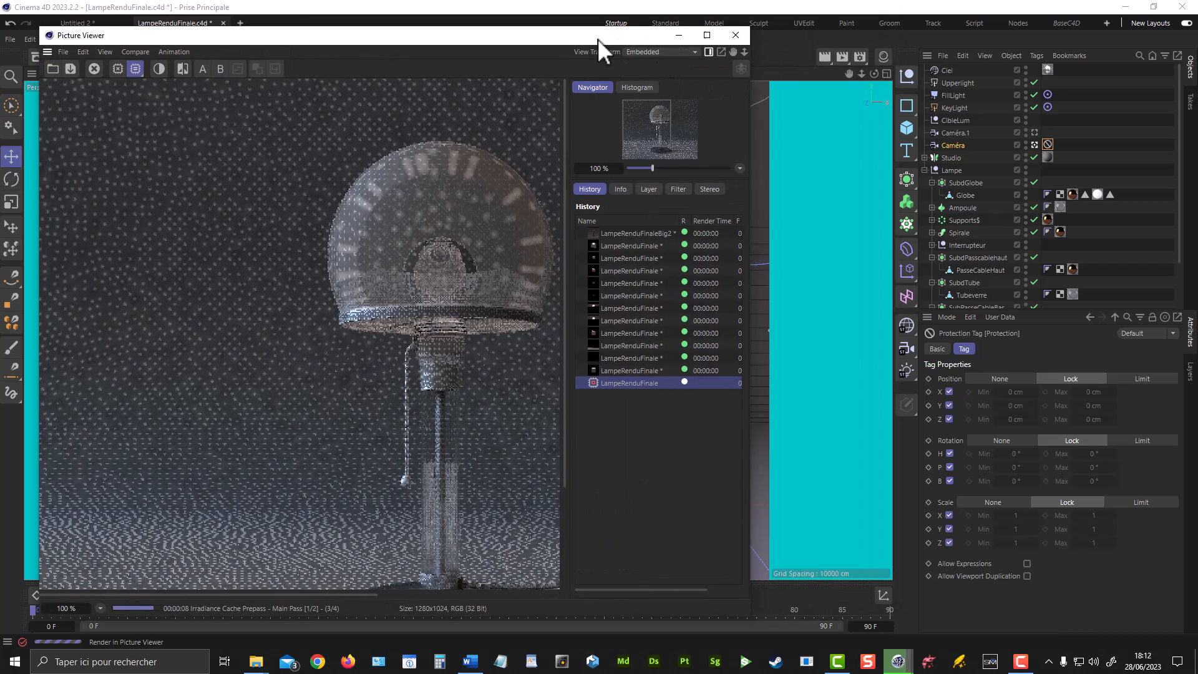
Show the scene's materials beside the running render, inspect the Env material in the Material Editor, and close the editor
click(879, 58)
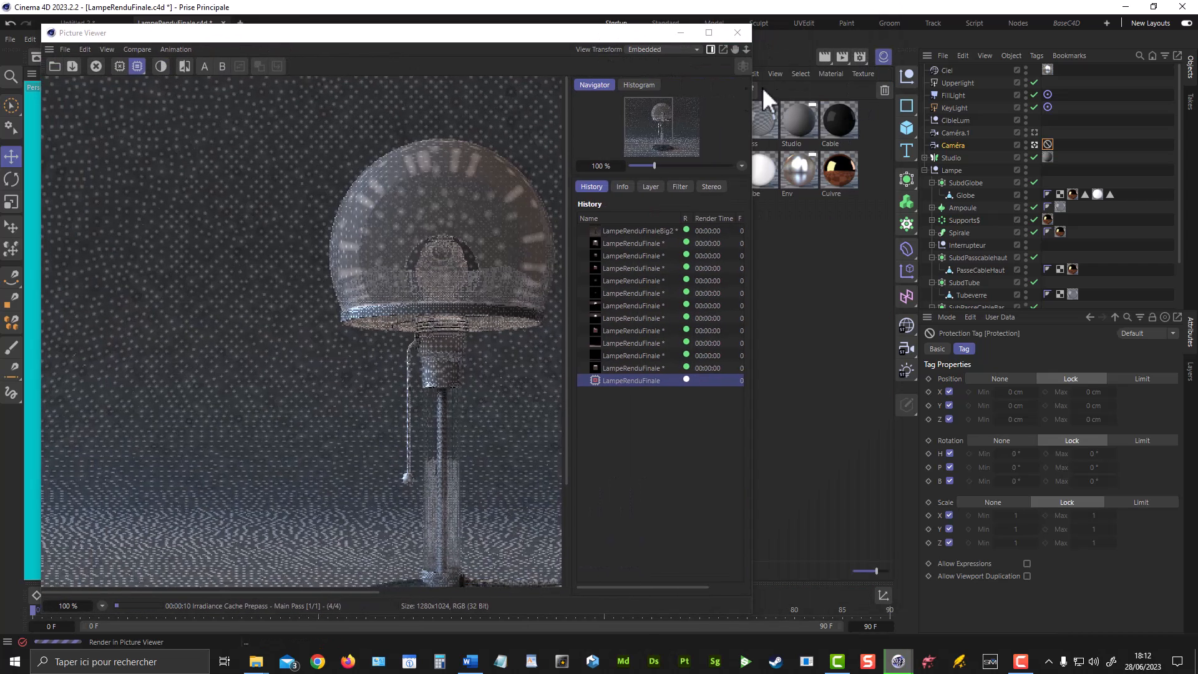
drag(552, 33, 538, 36)
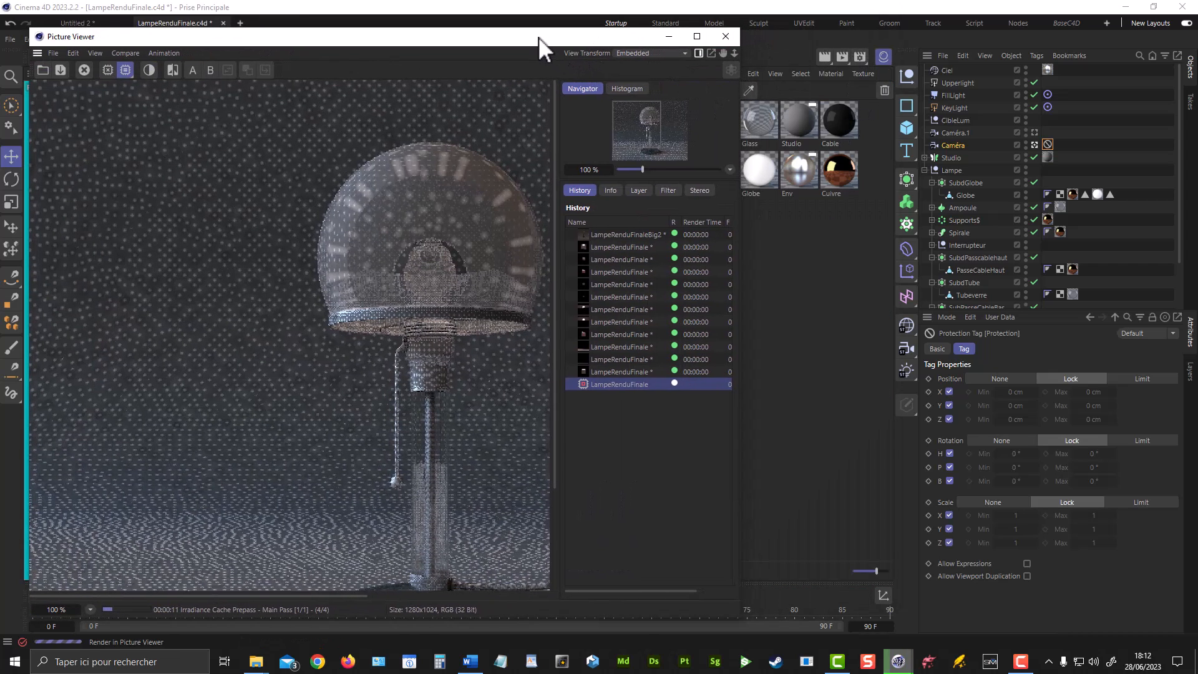
double_click(794, 167)
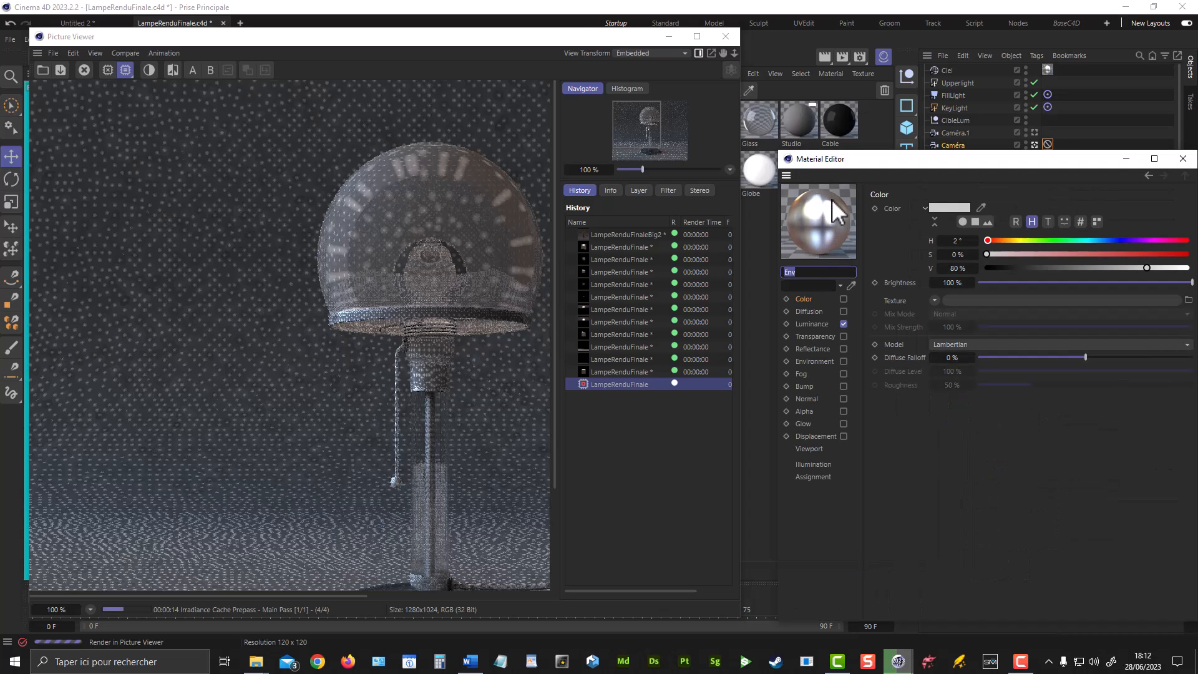
drag(992, 160, 951, 162)
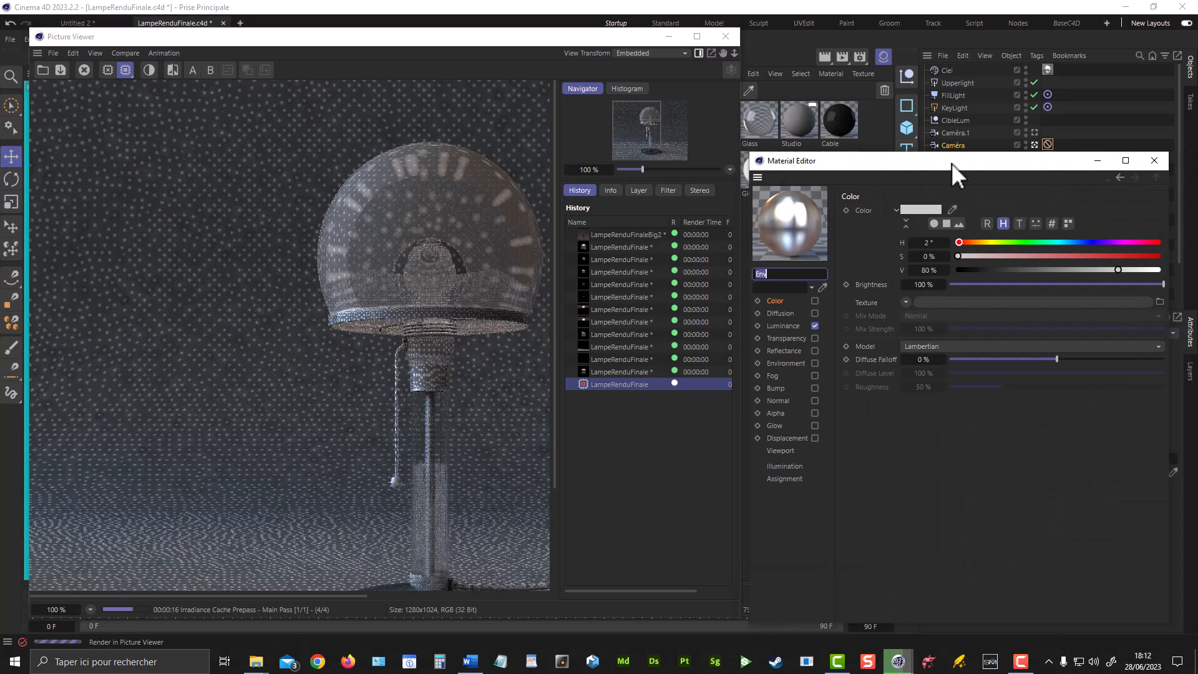
click(1136, 163)
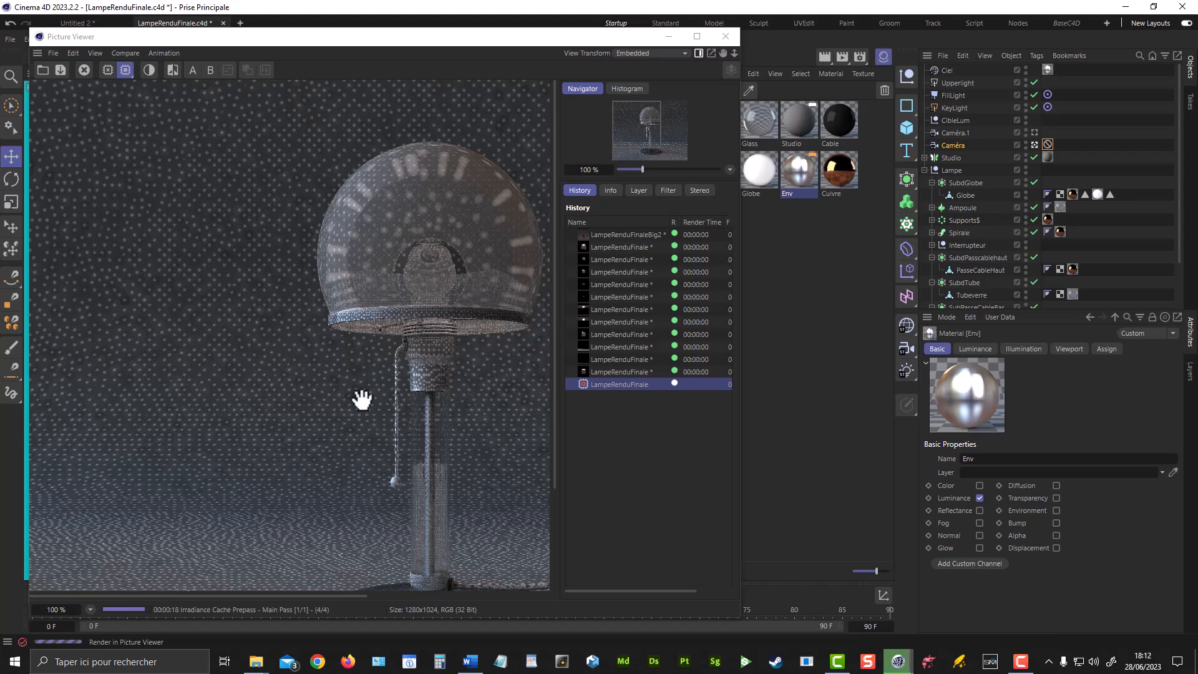